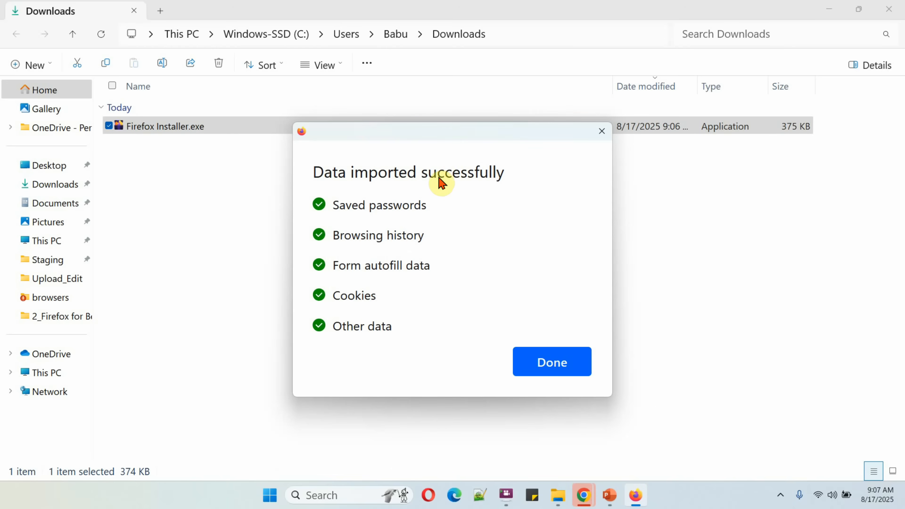
Step: Finish the installer's data import, dismiss the Mozilla Firefox notification and leave the Windows default apps settings
left_click(554, 374)
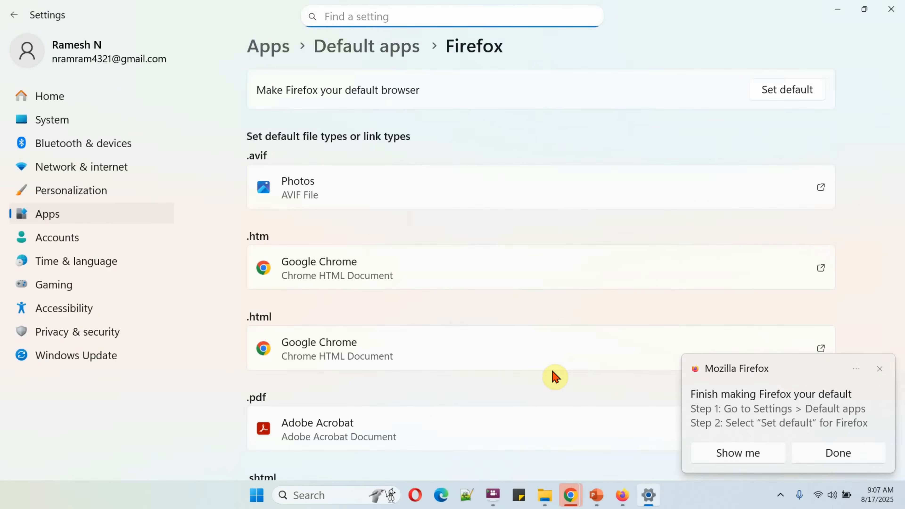
left_click(880, 370)
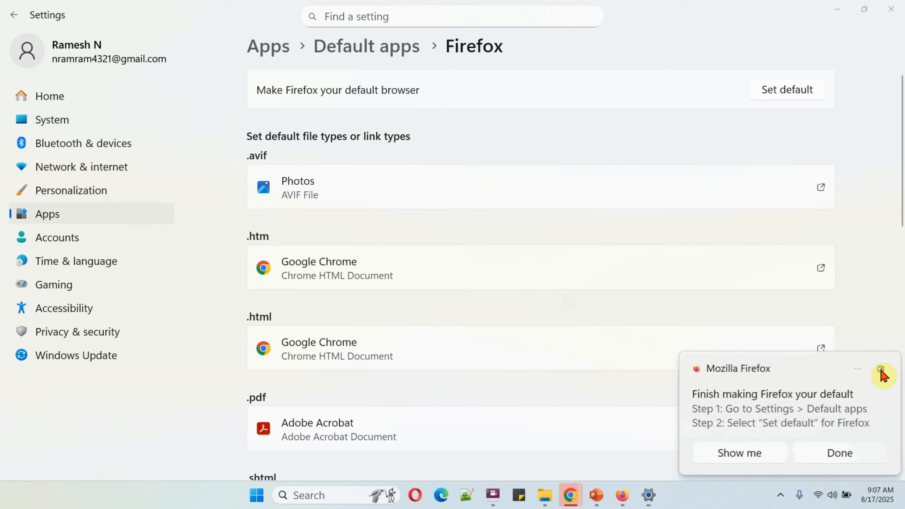
left_click(891, 15)
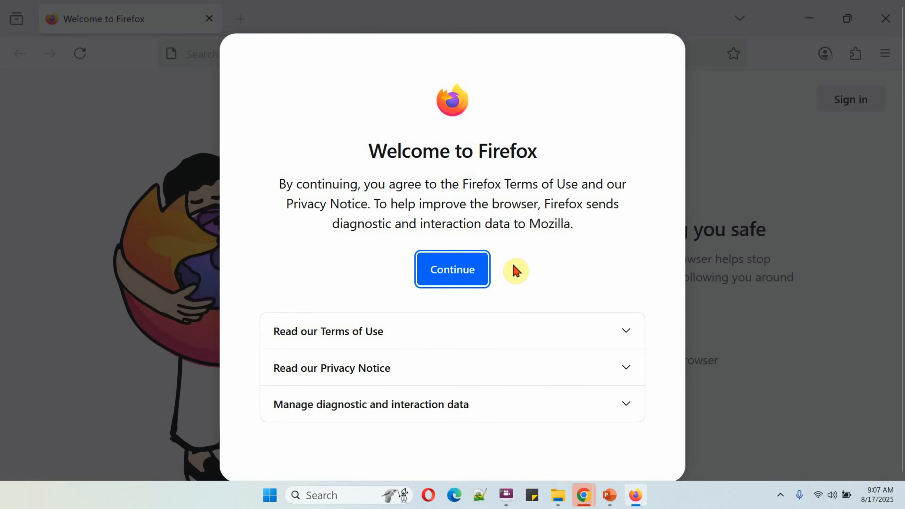
Step: Accept the Firefox welcome terms and continue setup with taskbar pinning off and import from previous browser on
left_click(470, 269)
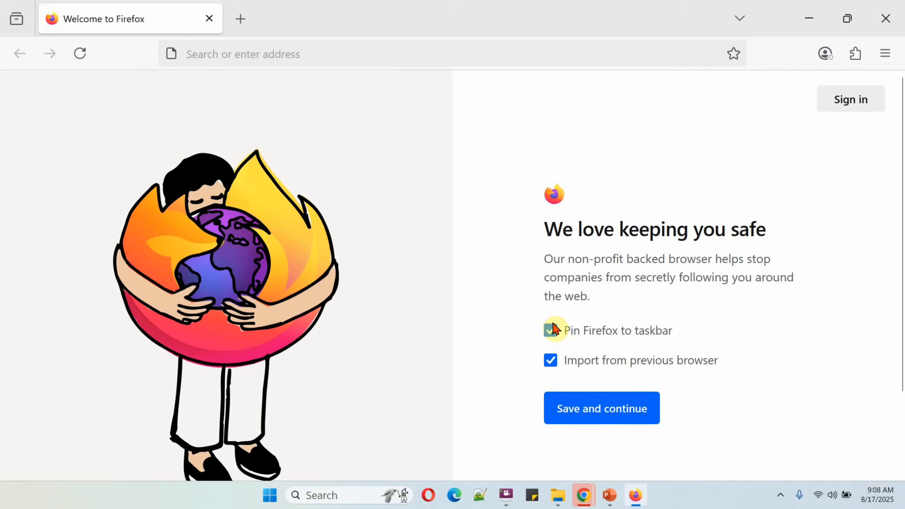
left_click(549, 331)
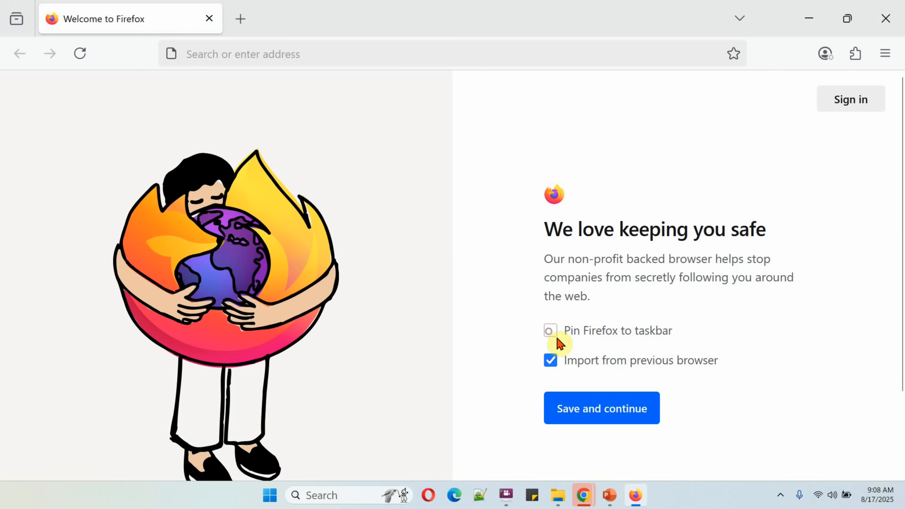
left_click(619, 418)
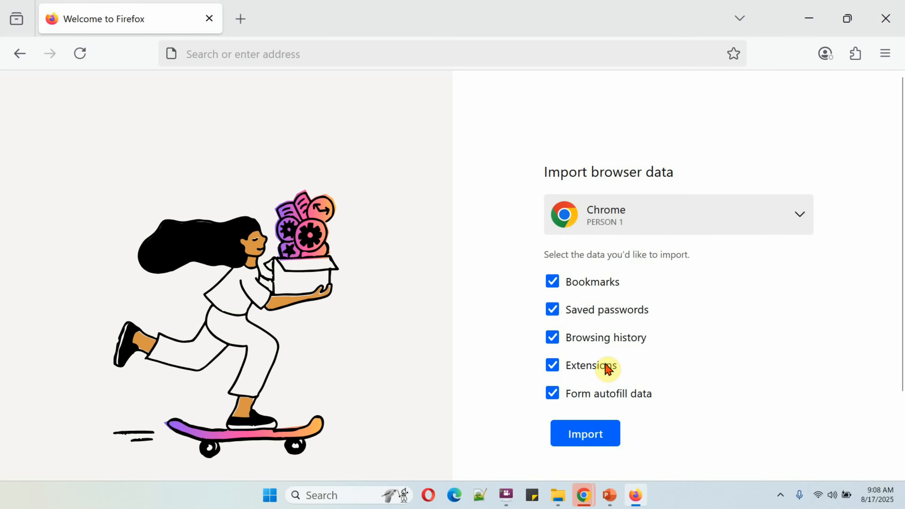
Step: Import bookmarks, browsing history, extensions and form autofill data from Chrome, skipping the password file
left_click(587, 438)
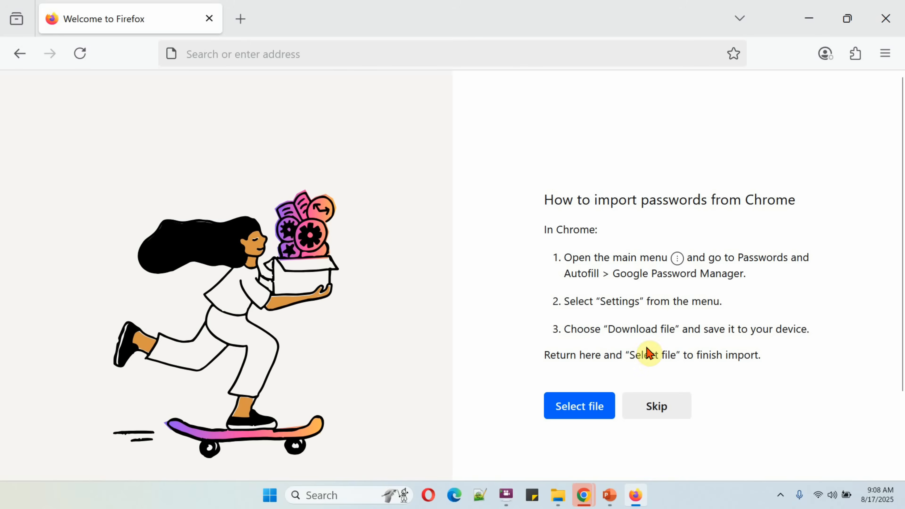
left_click(654, 415)
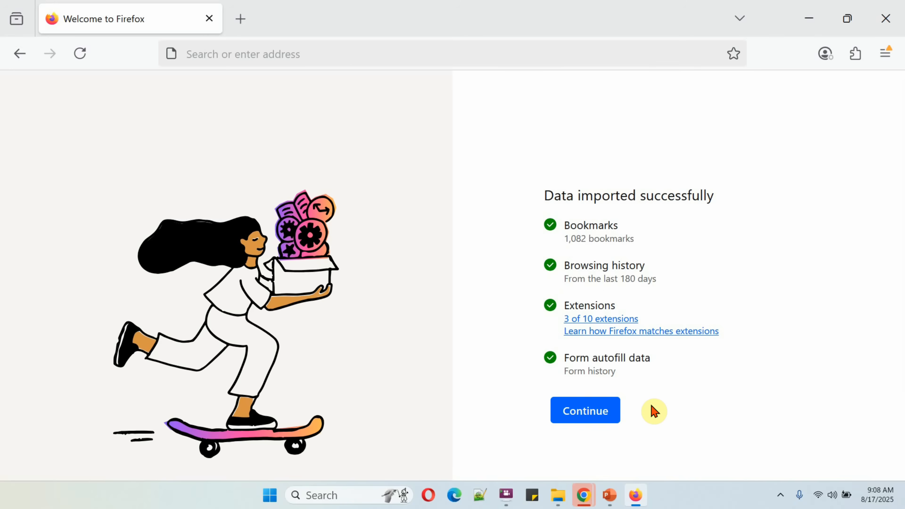
left_click(609, 411)
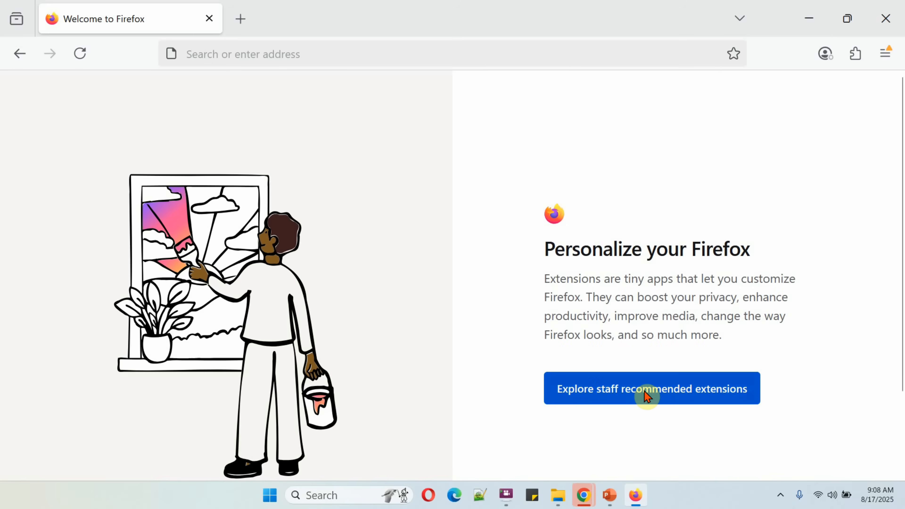
Step: Go through the onboarding's staff recommended extensions and Mozilla account sign-in pages, closing each one without installing or signing in
left_click(645, 391)
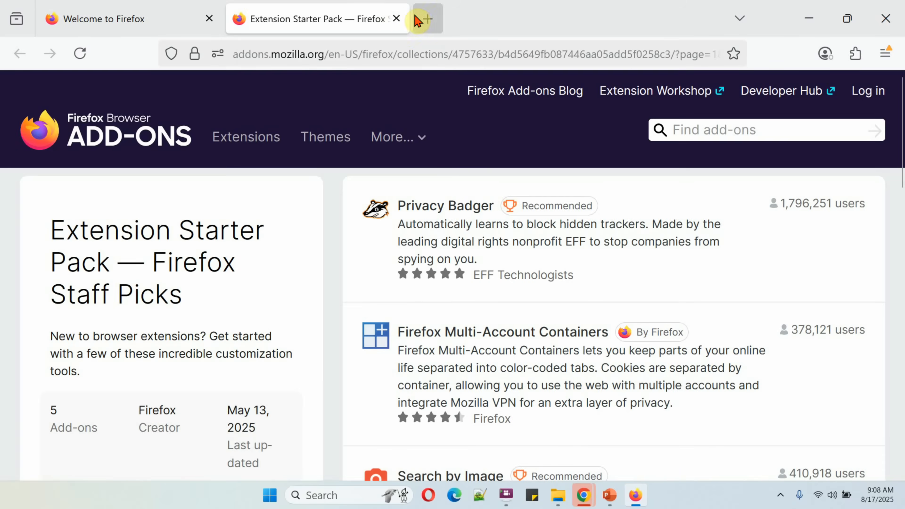
left_click(399, 18)
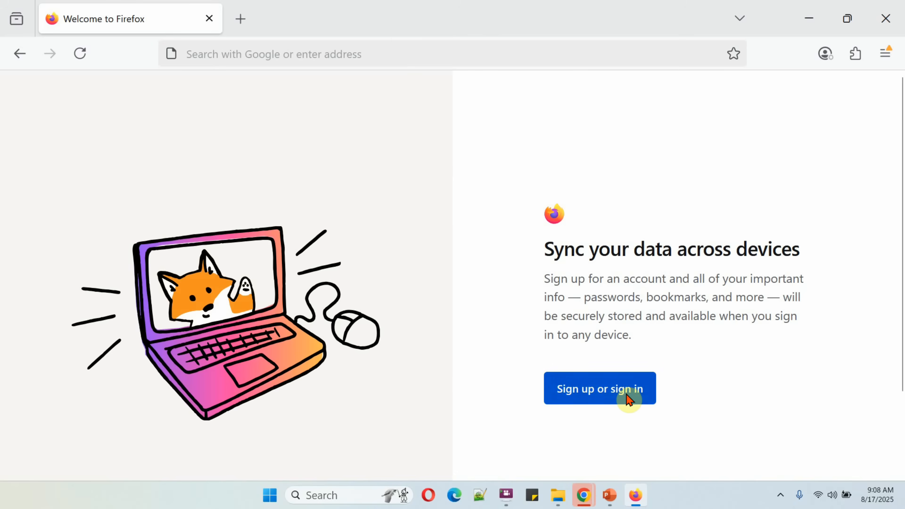
left_click(628, 399)
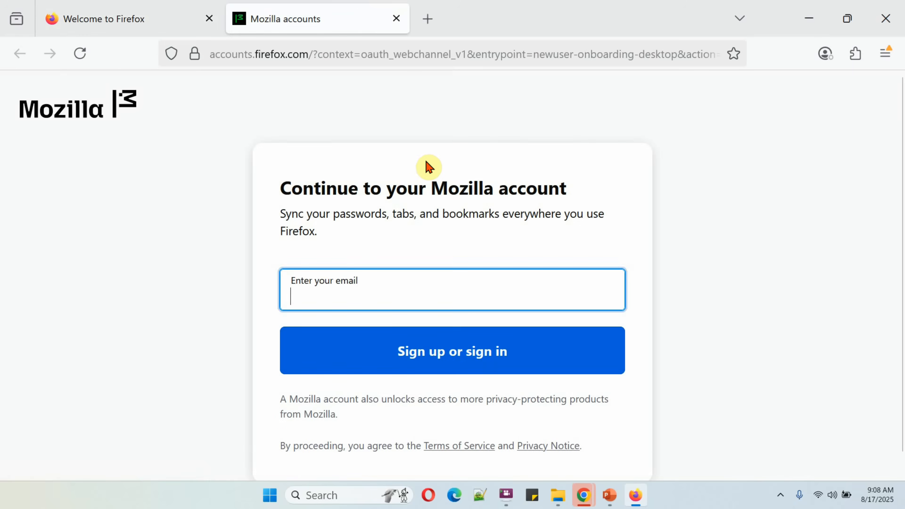
scroll(433, 205, "down", 1)
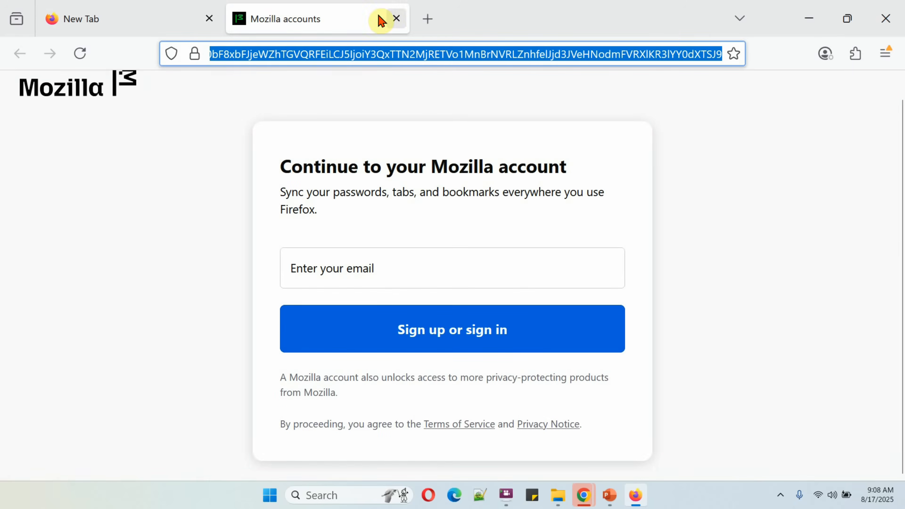
left_click(397, 18)
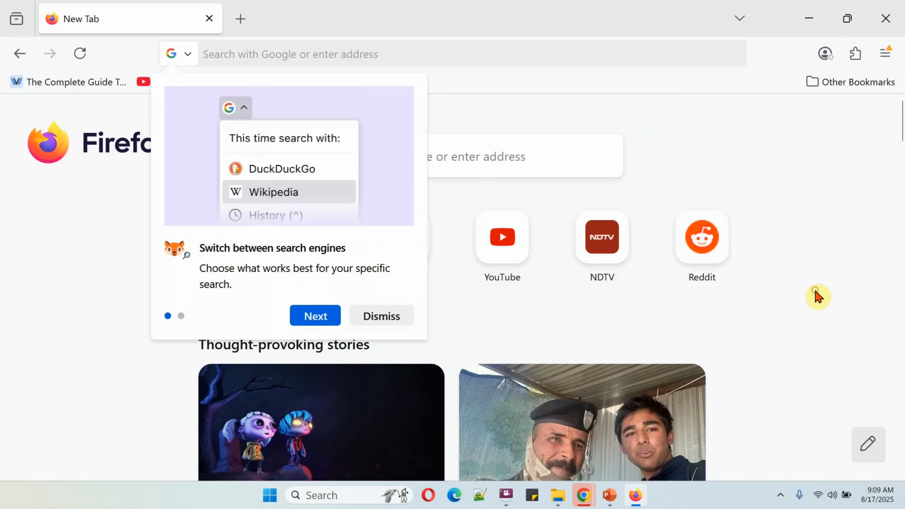
Step: Dismiss the tip about switching search engines and load google.com
left_click(374, 314)
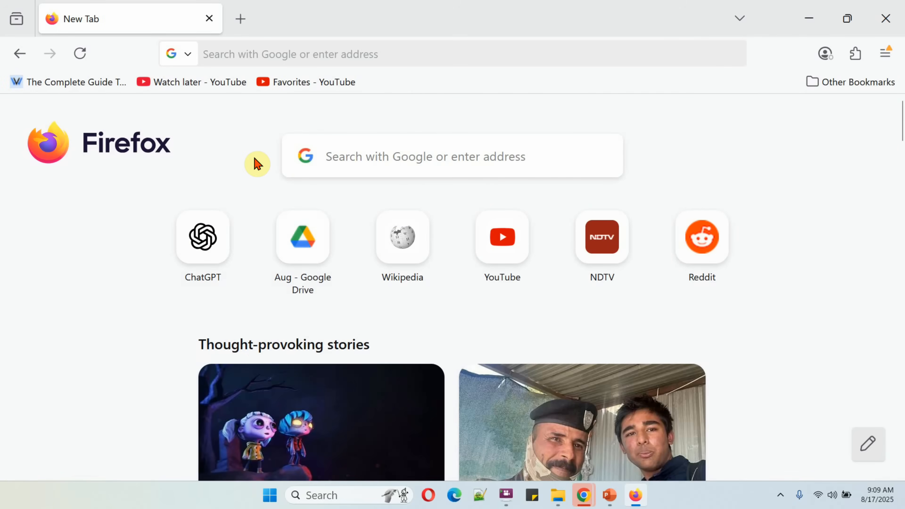
left_click(245, 56)
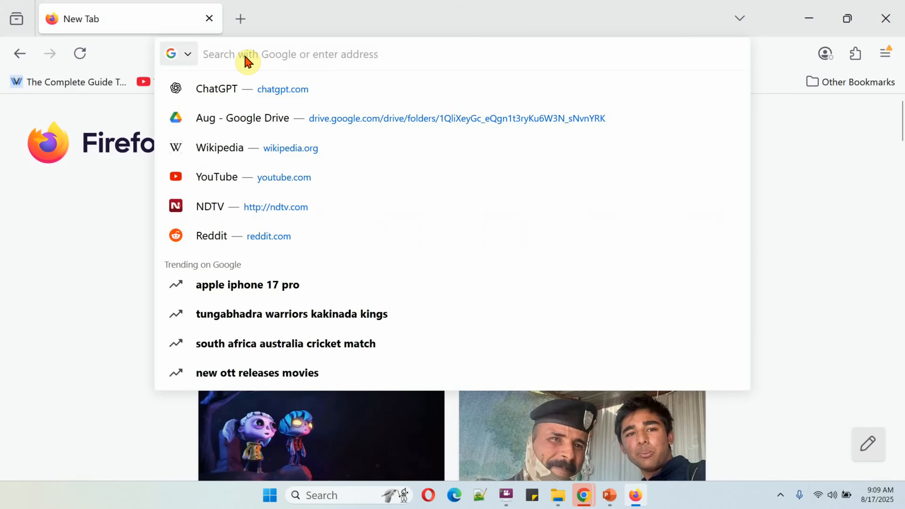
type("google")
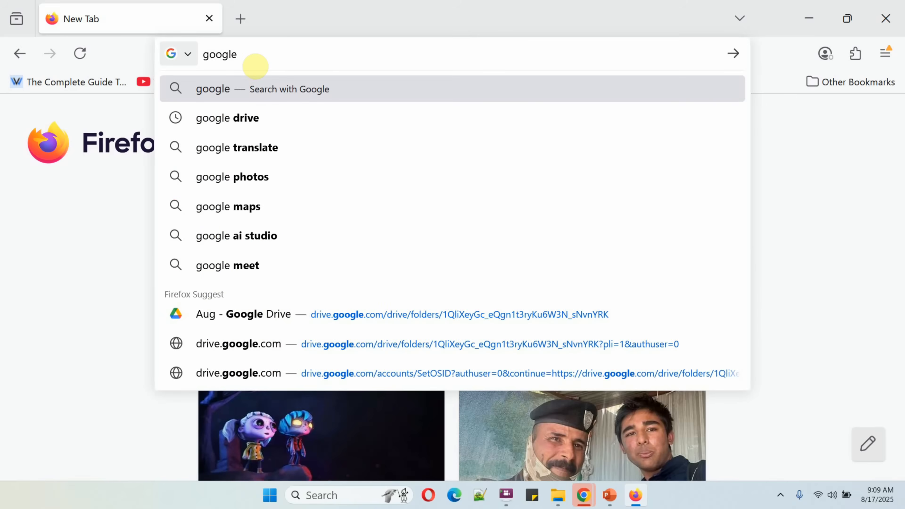
type(".com")
key("Return")
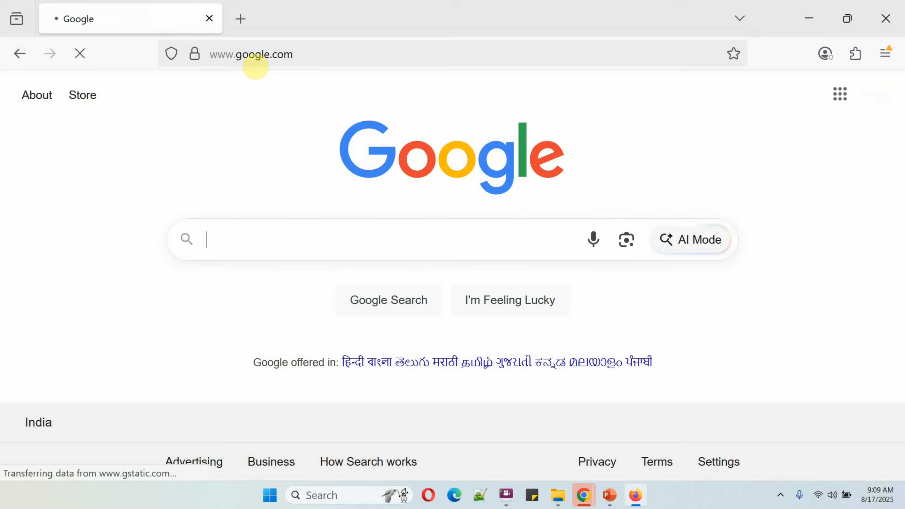
Step: Open a new tab and show the General section of the Firefox settings
left_click(240, 19)
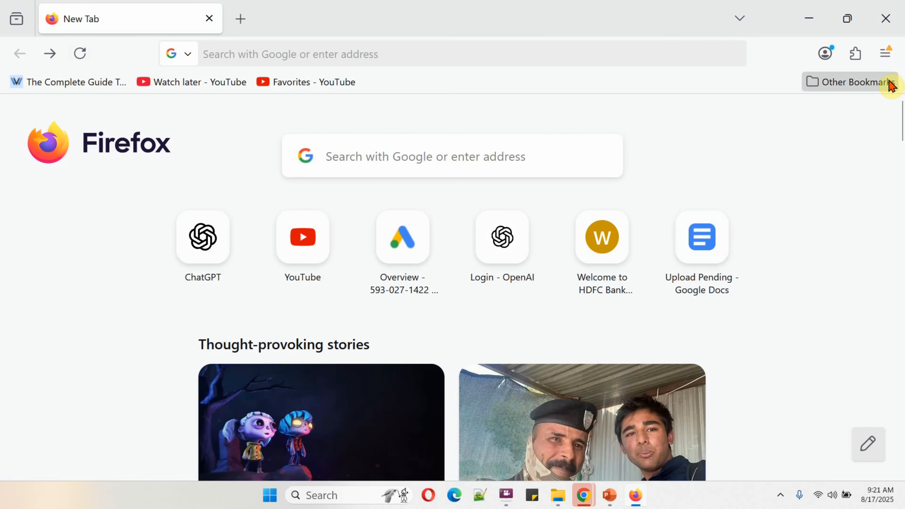
left_click(887, 56)
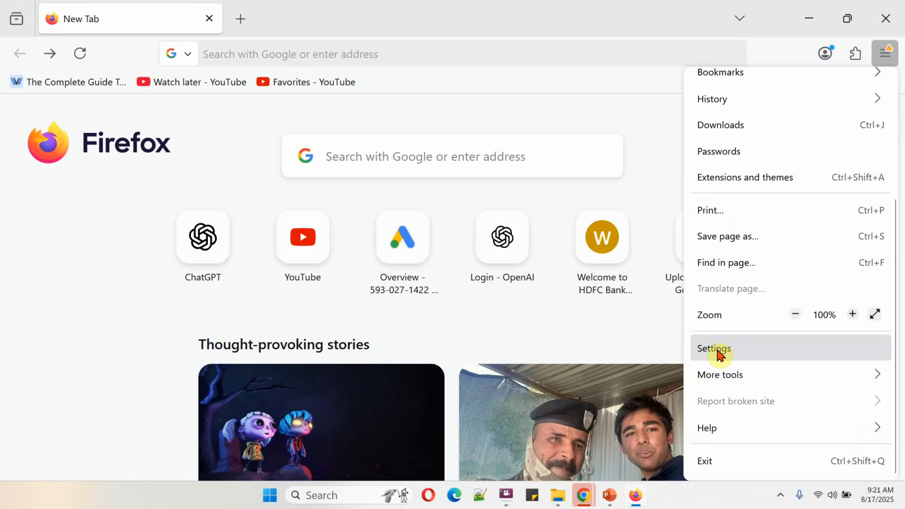
left_click(722, 354)
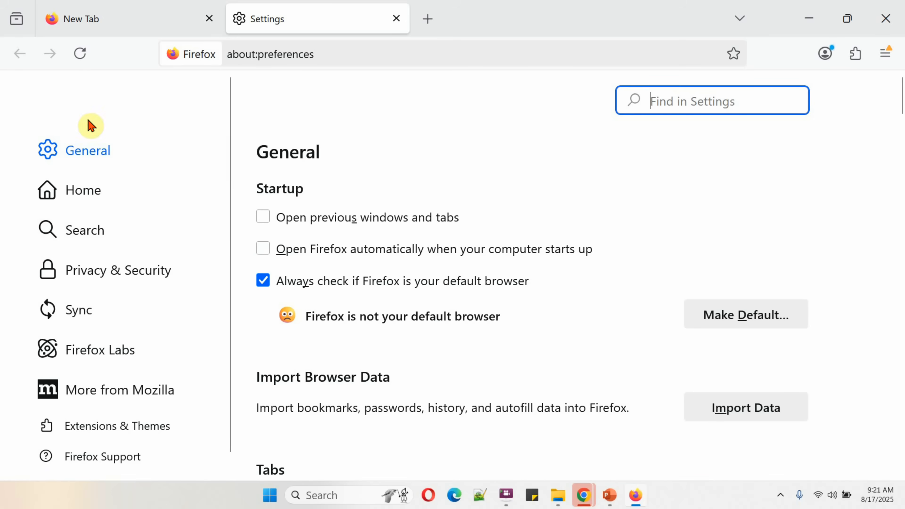
left_click(76, 164)
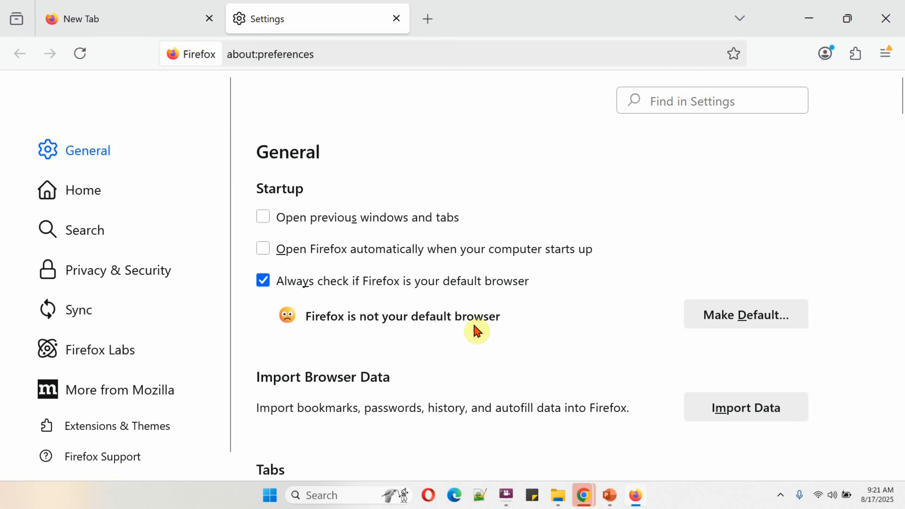
Step: Make Firefox the default browser through the Windows default apps settings, and close the notification and settings window
left_click(746, 318)
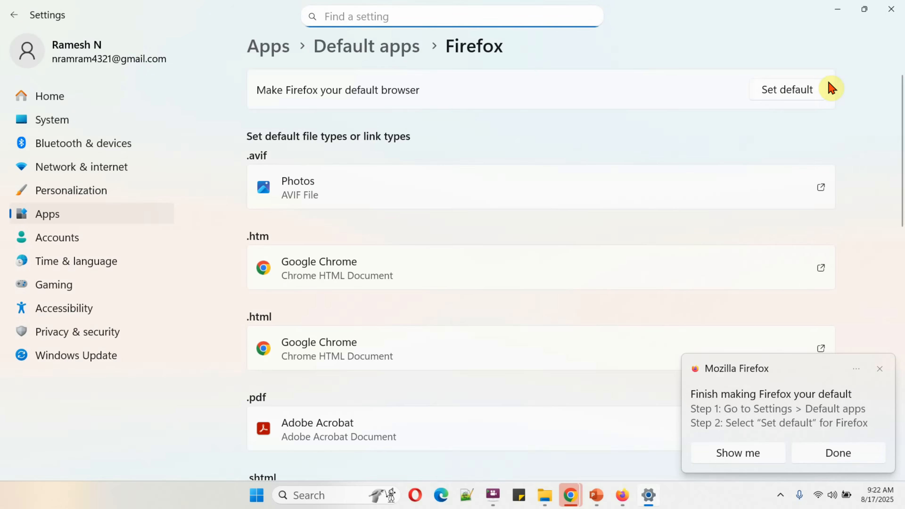
left_click(789, 94)
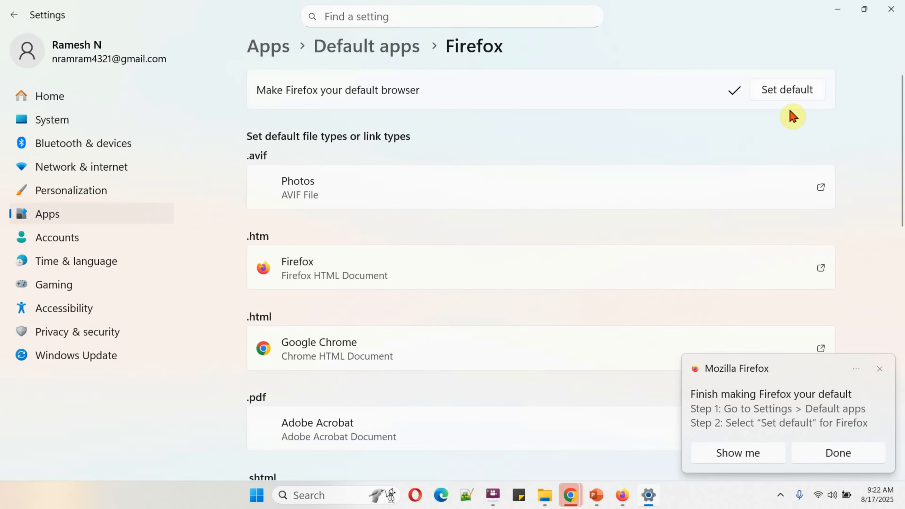
left_click(842, 455)
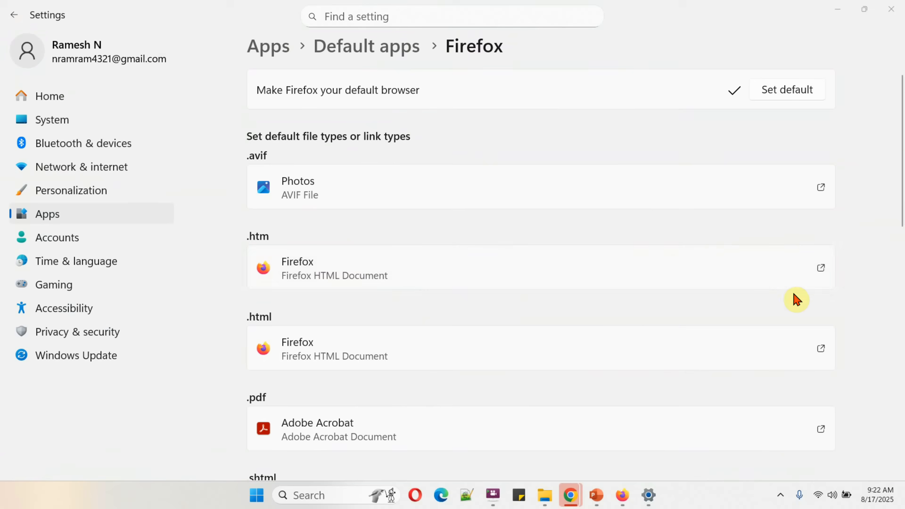
left_click(889, 21)
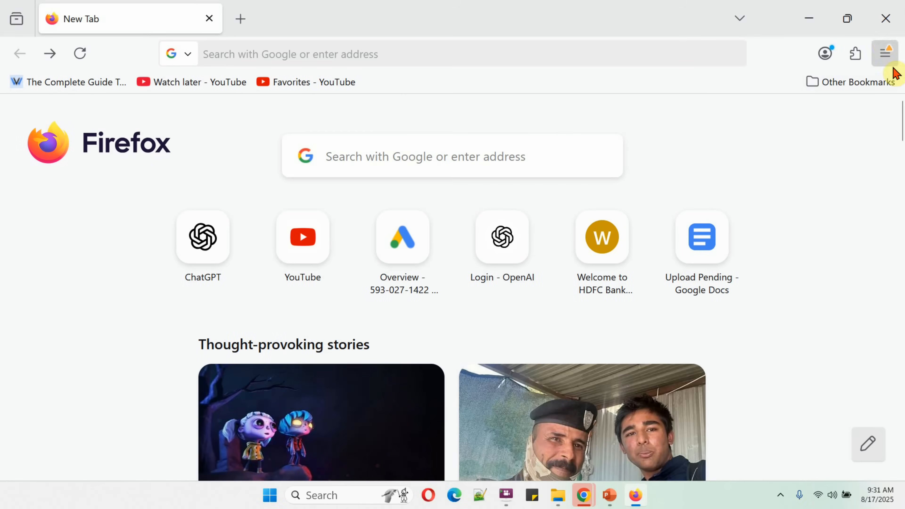
Step: Open the bookmarks library and start importing data from another browser
left_click(893, 54)
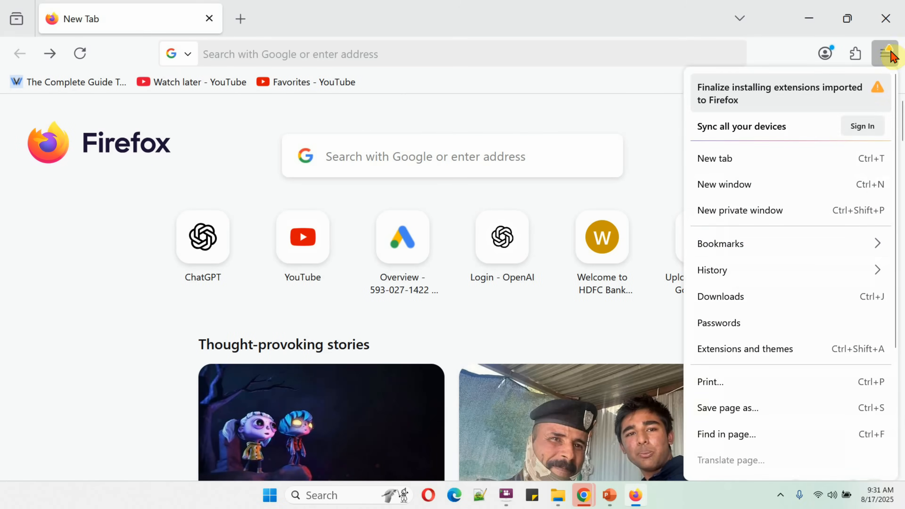
left_click(738, 245)
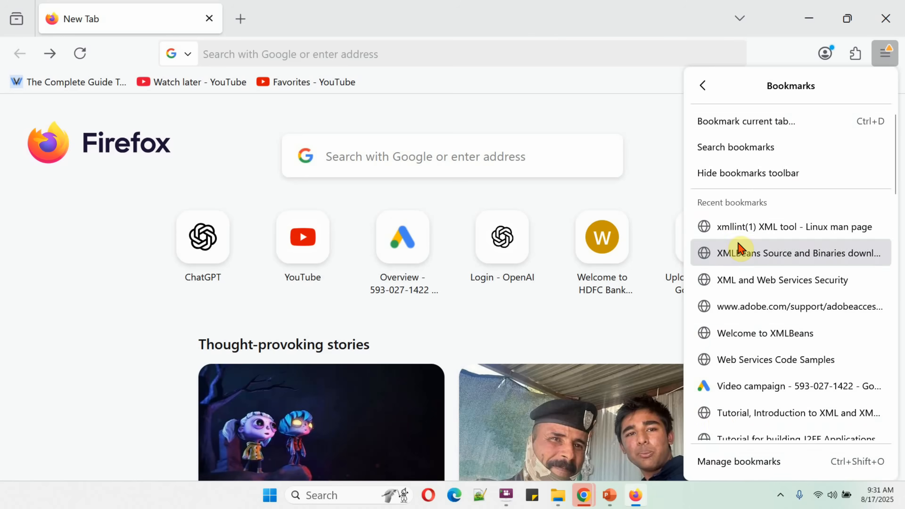
left_click(726, 463)
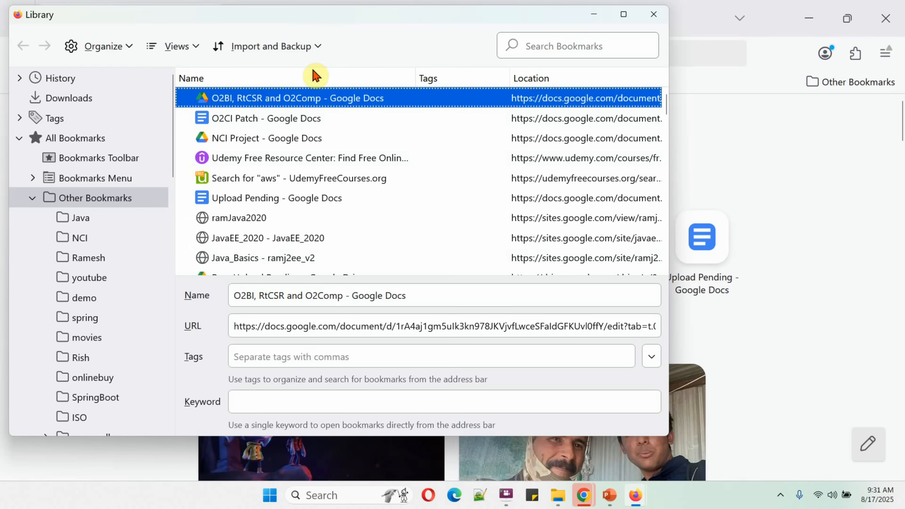
left_click(288, 51)
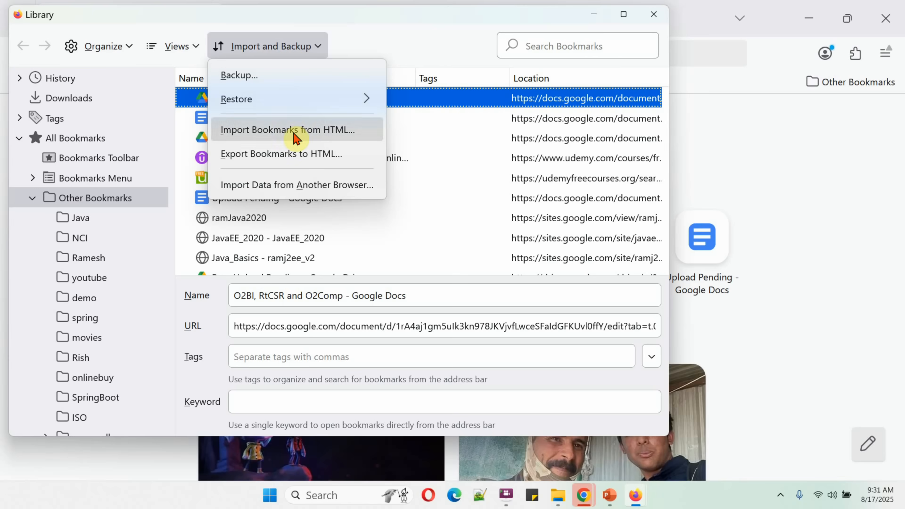
left_click(286, 191)
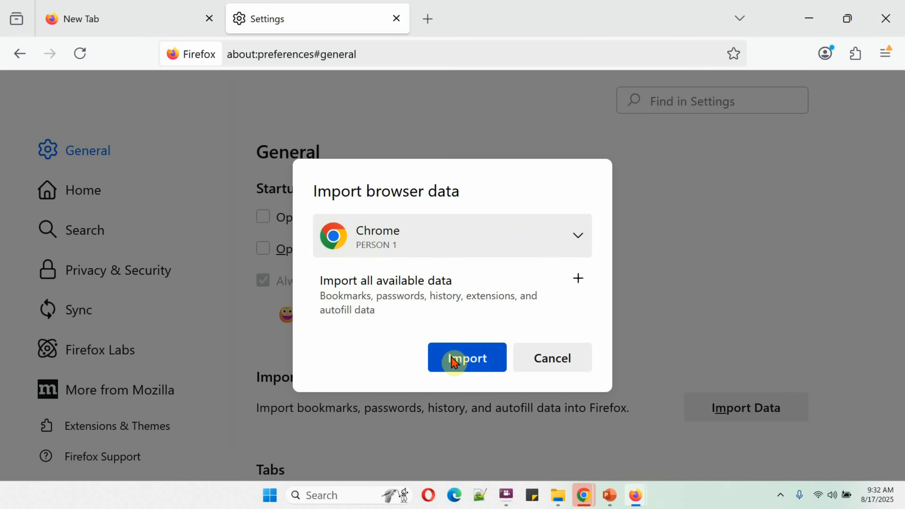
Step: Import all available data from the Chrome profile into Firefox, skipping the password file, and finish the import
left_click(476, 368)
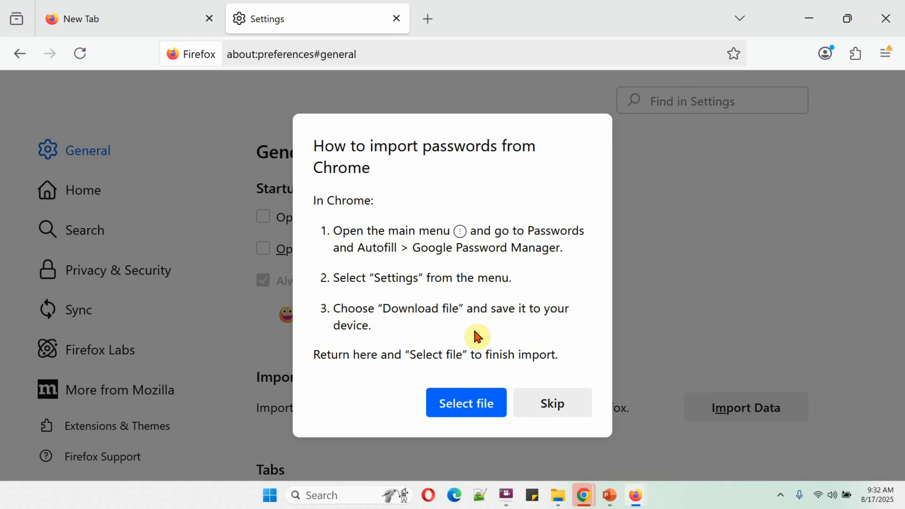
left_click(535, 409)
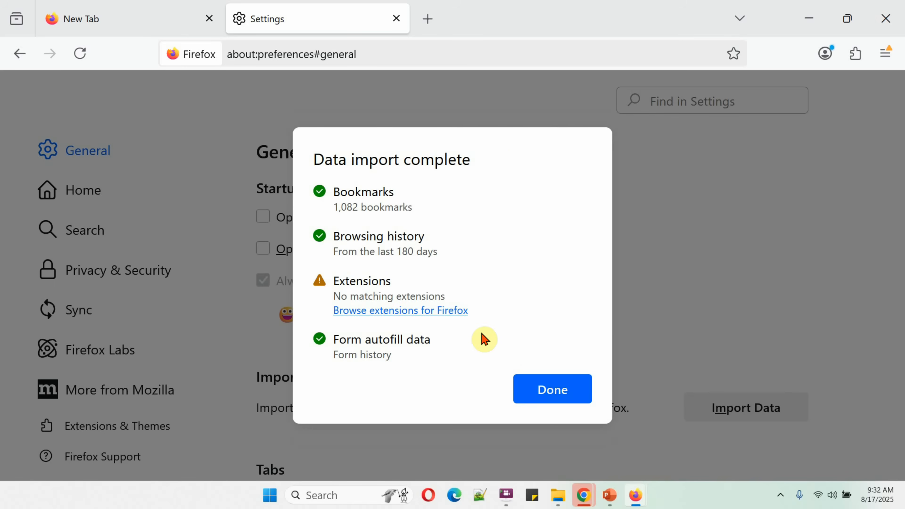
left_click(545, 398)
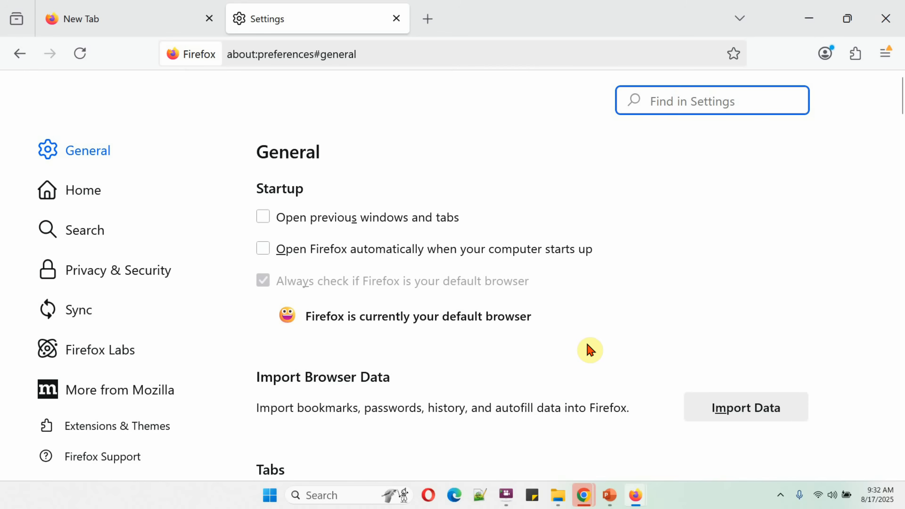
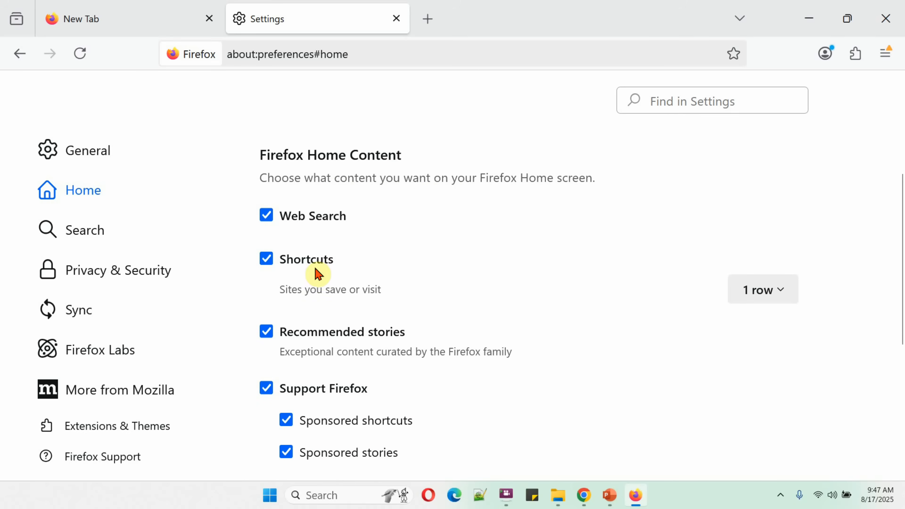
Step: Toggle the Web Search and Shortcuts options off and back on in the Firefox Home content settings, and review the remaining options
left_click(270, 223)
left_click(270, 222)
left_click(266, 258)
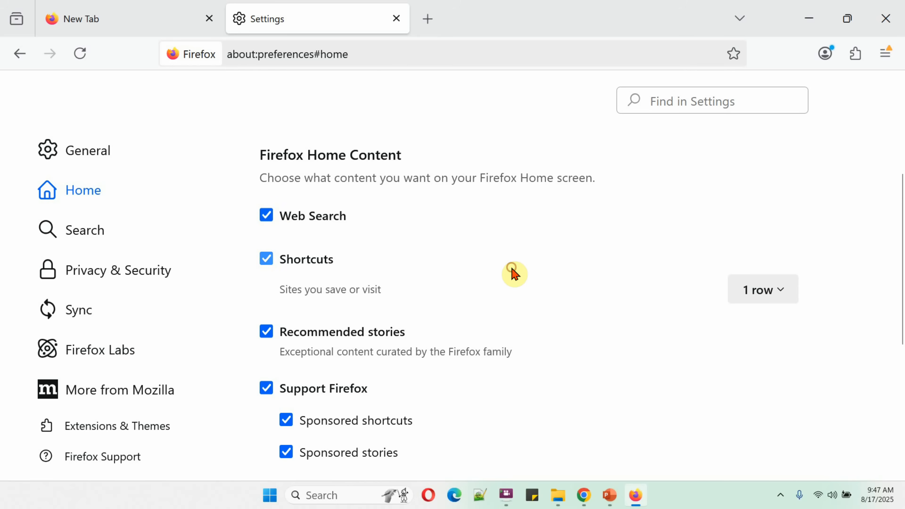
scroll(513, 271, "down", 5)
scroll(513, 274, "down", 2)
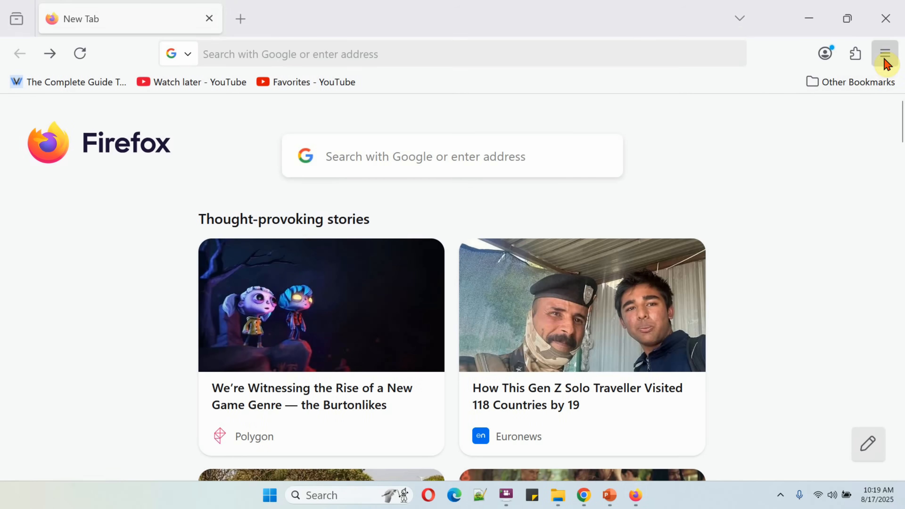
Step: Open the add-ons manager, search for "gramm", and open the page of the Grammarly: AI Writing and Grammar Checker App extension
left_click(885, 58)
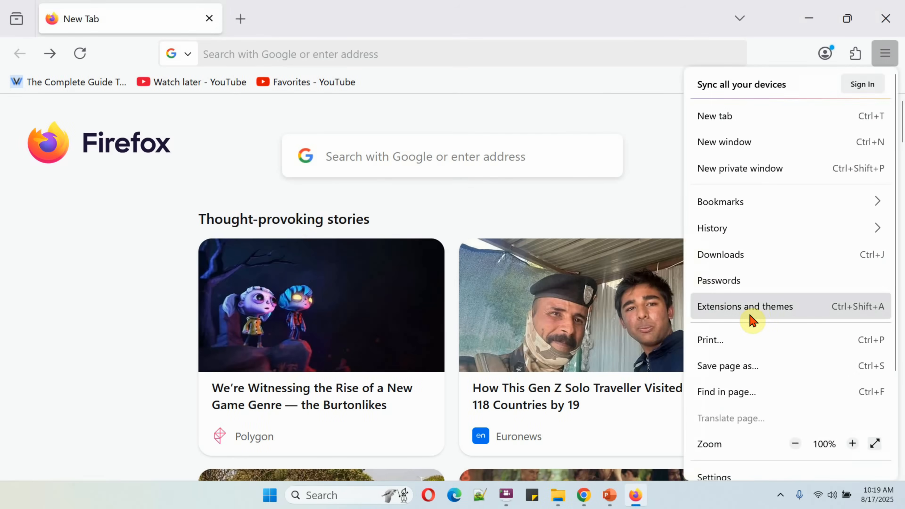
left_click(760, 313)
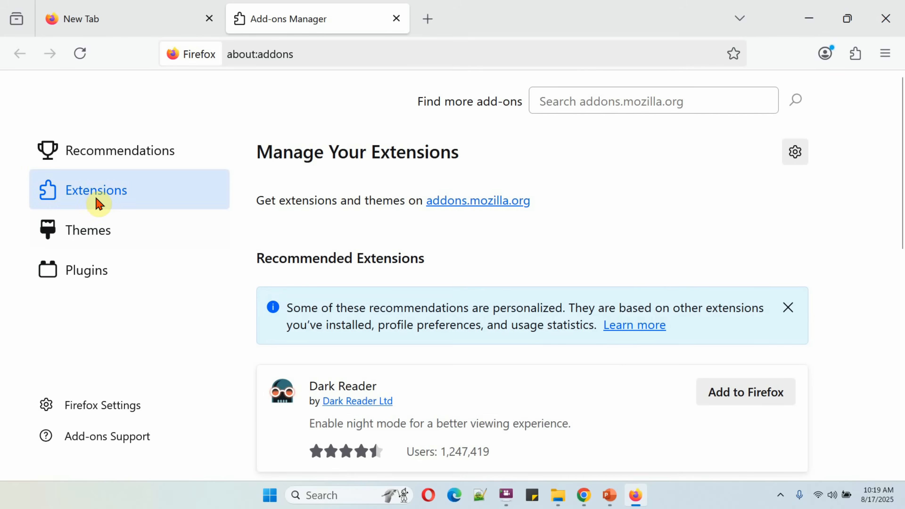
left_click(587, 108)
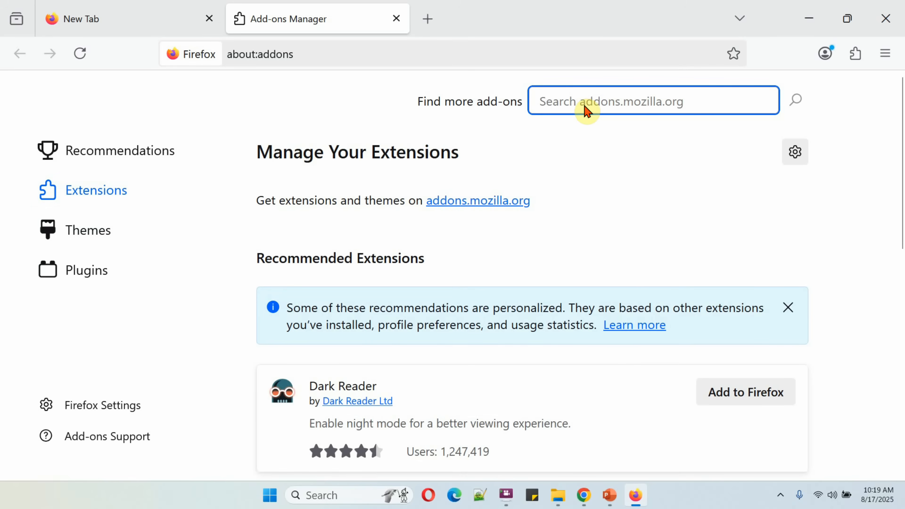
type("gramm")
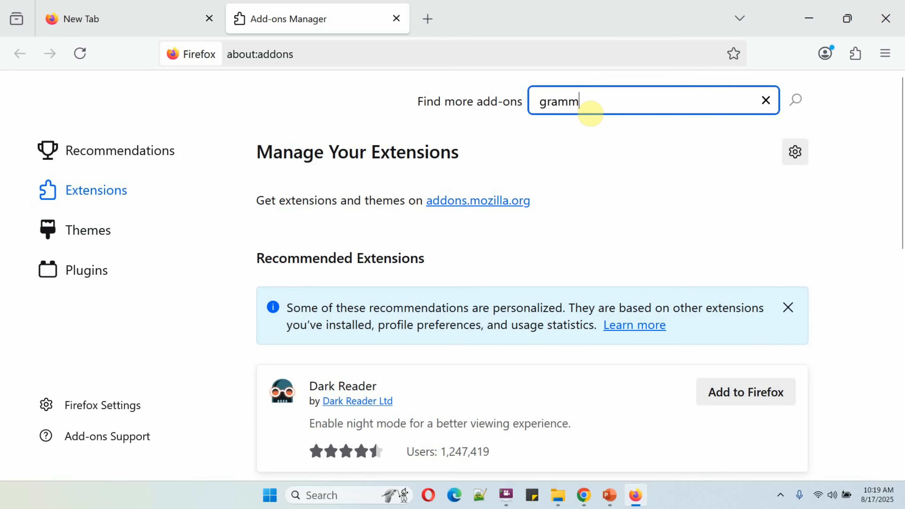
key("Return")
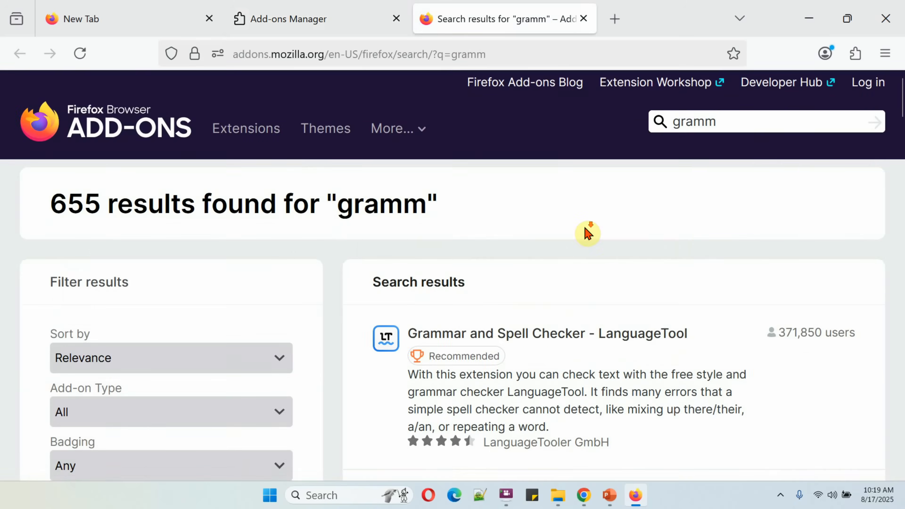
scroll(586, 234, "down", 5)
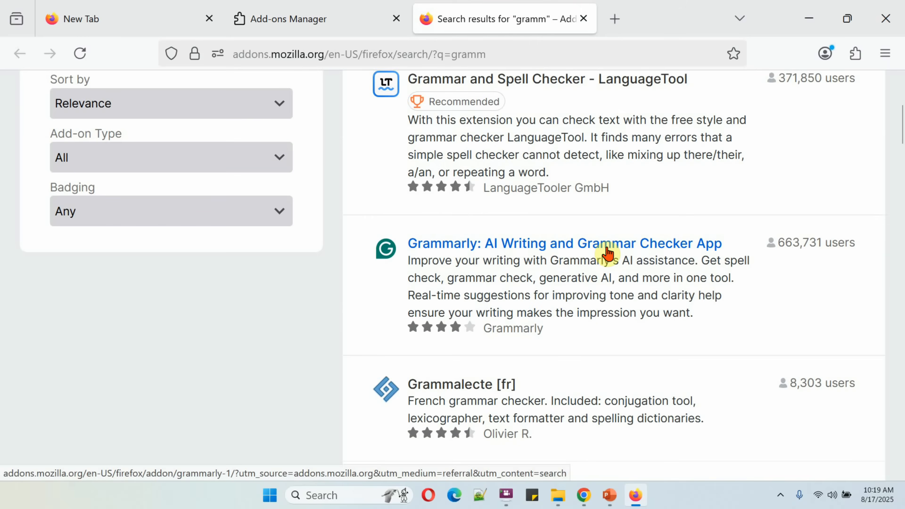
left_click(592, 246)
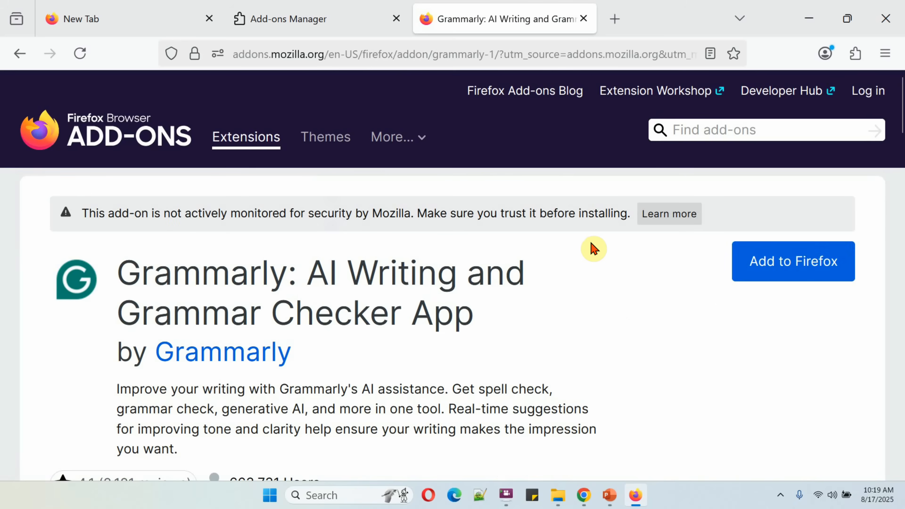
Step: Install the Grammarly extension with its required permissions and activate it, keeping usage data sharing enabled
left_click(795, 275)
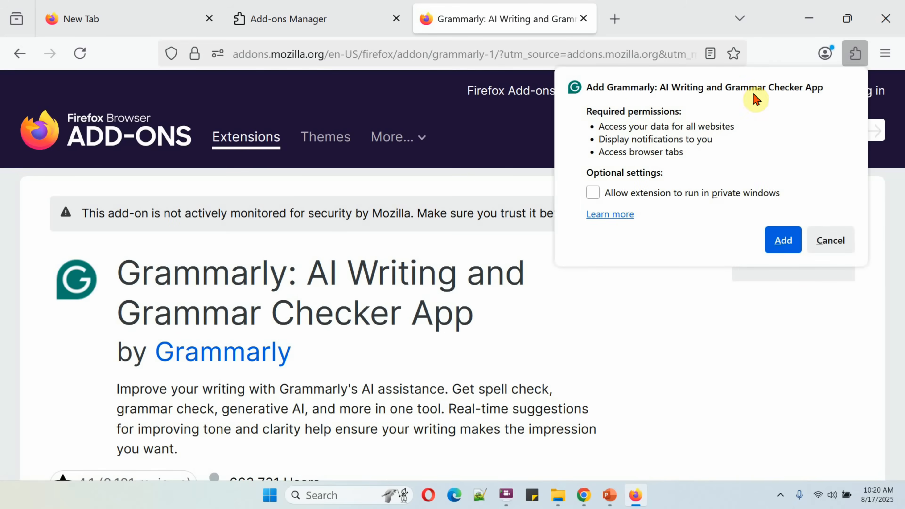
left_click(783, 239)
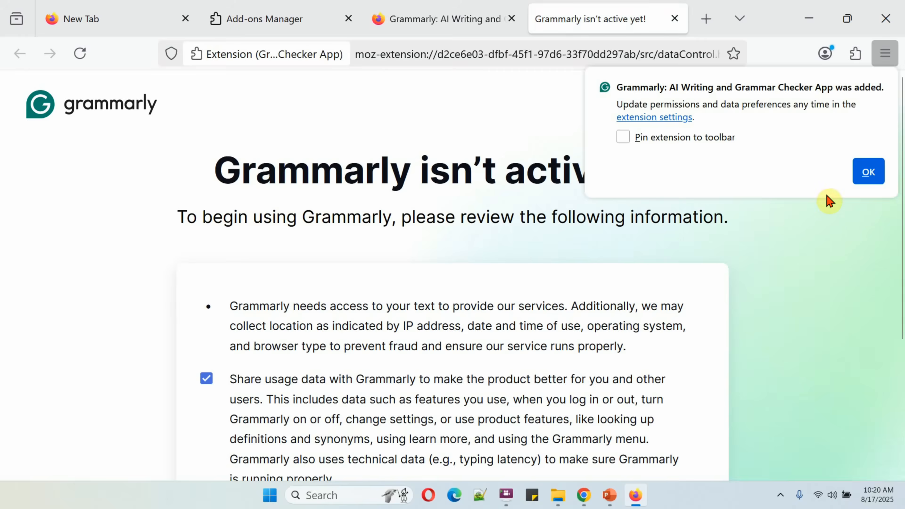
left_click(868, 175)
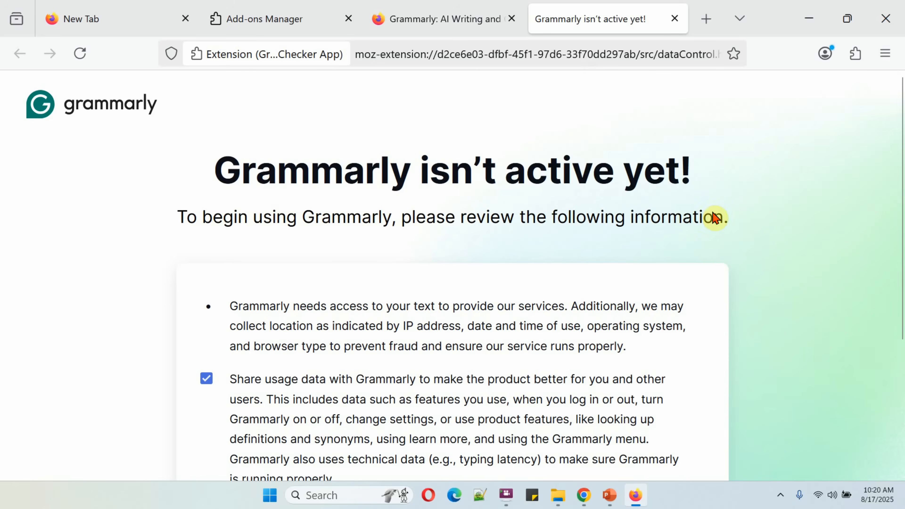
scroll(752, 231, "down", 5)
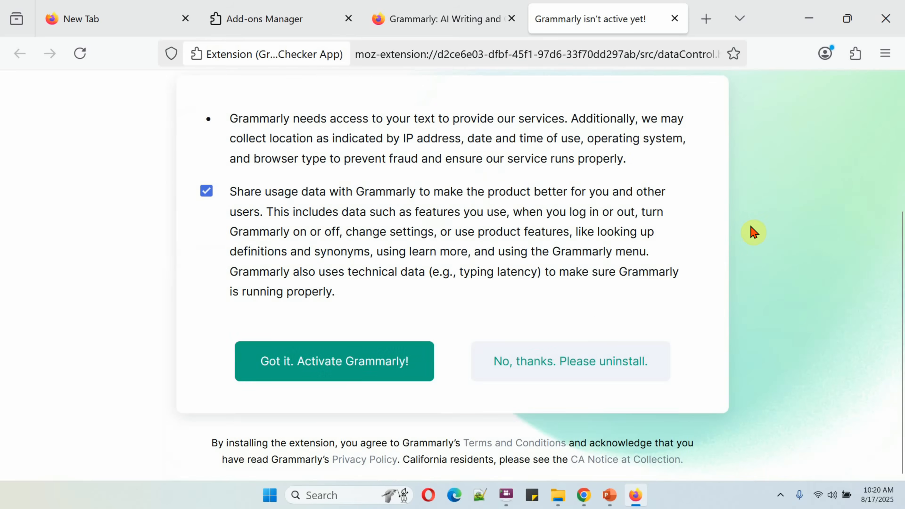
left_click(360, 369)
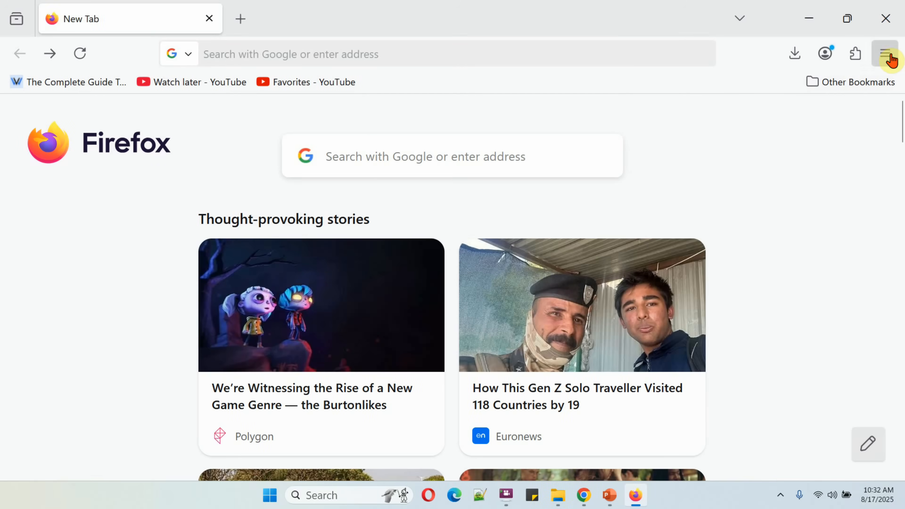
Step: Open the theme management page and try out the Dark and Firefox Alpenglow themes
left_click(885, 53)
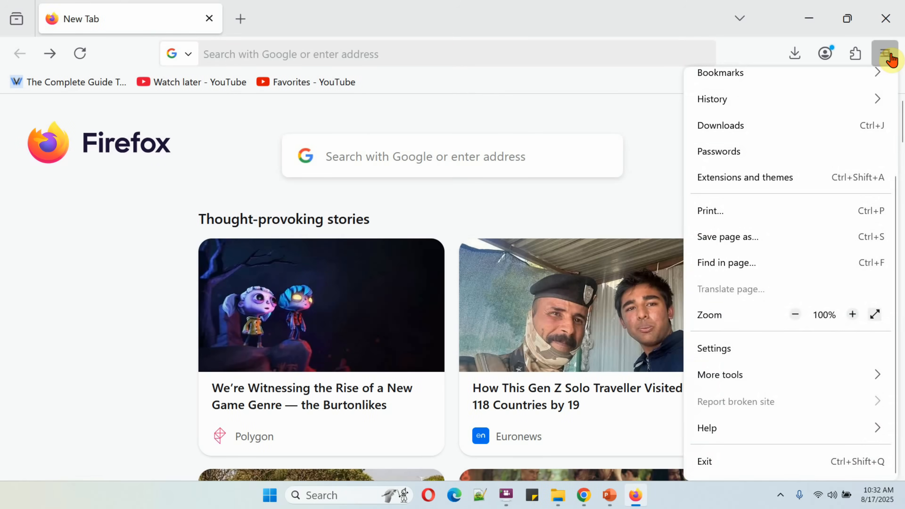
left_click(770, 180)
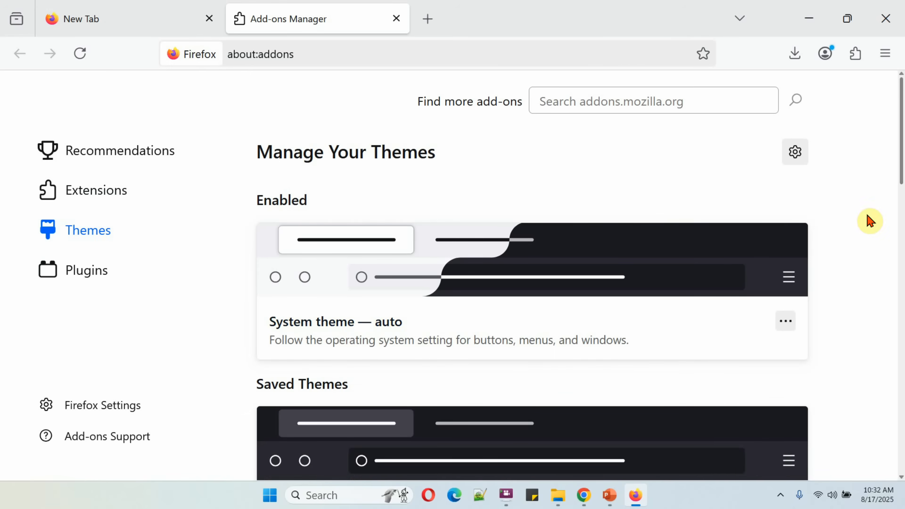
left_click_drag(902, 151, 902, 222)
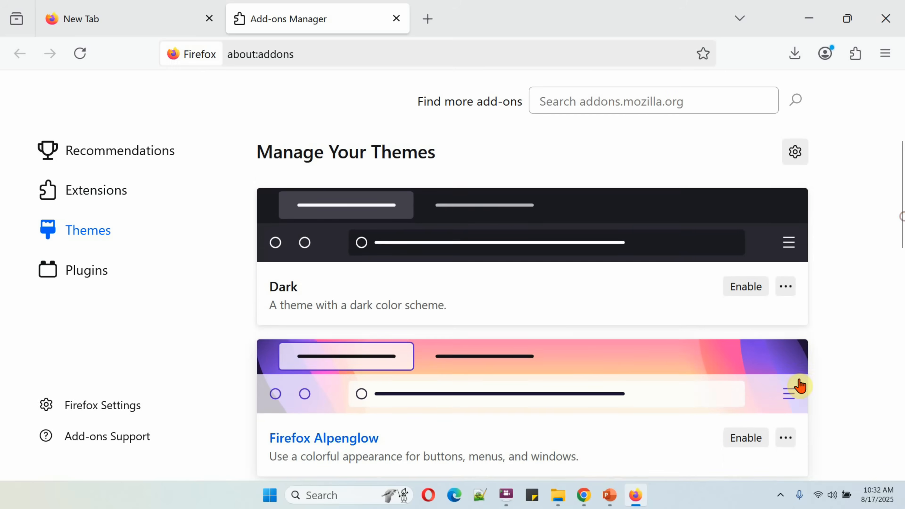
left_click(755, 294)
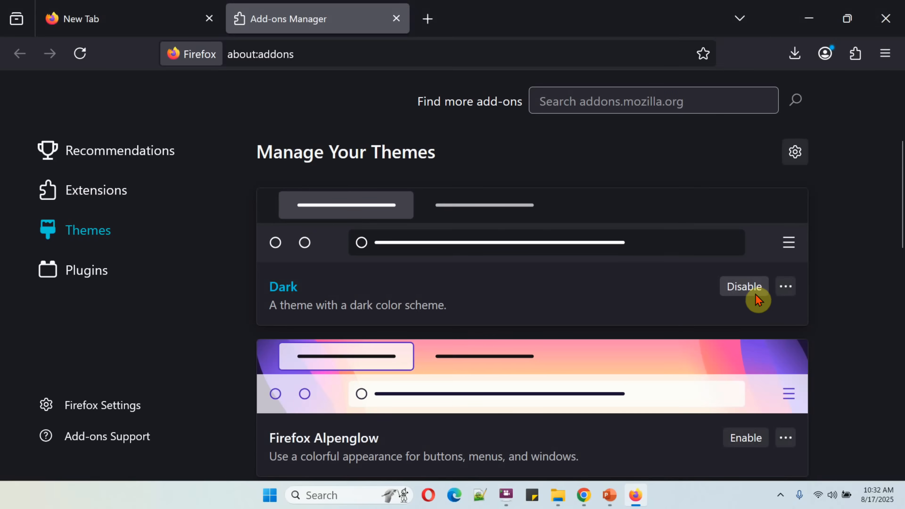
left_click(736, 441)
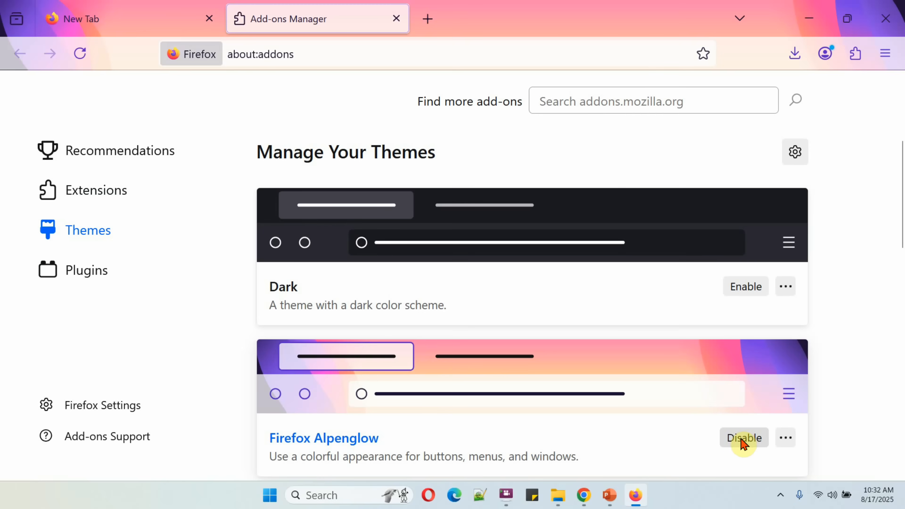
left_click(755, 289)
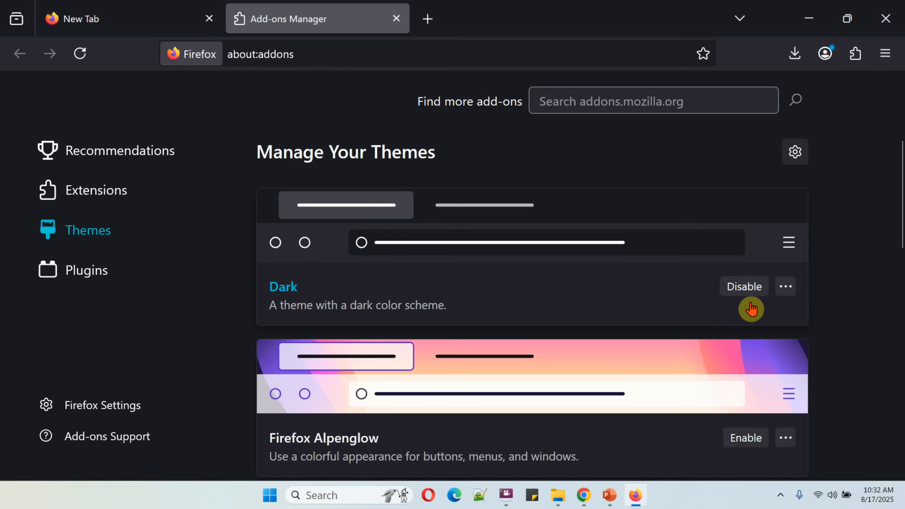
left_click(741, 324)
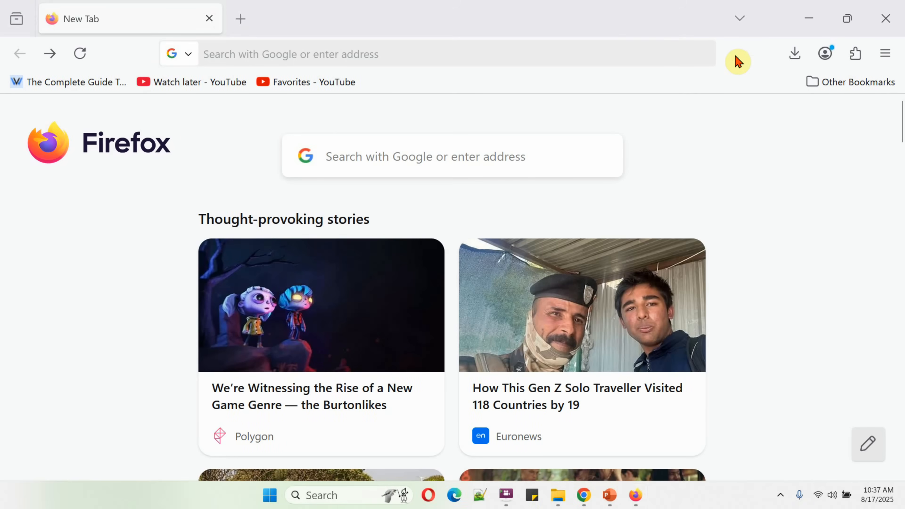
Step: Open the toolbar customization page and add the Sidebars item to the toolbar
right_click(735, 55)
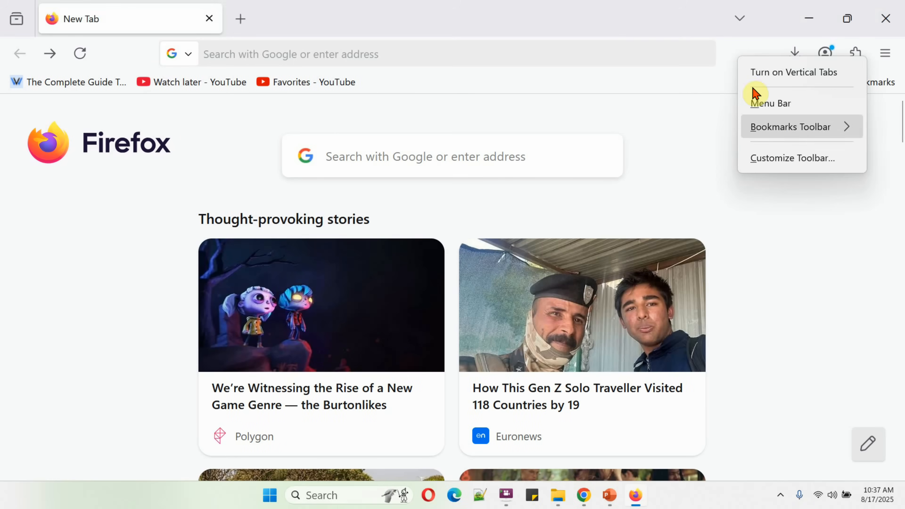
left_click(792, 161)
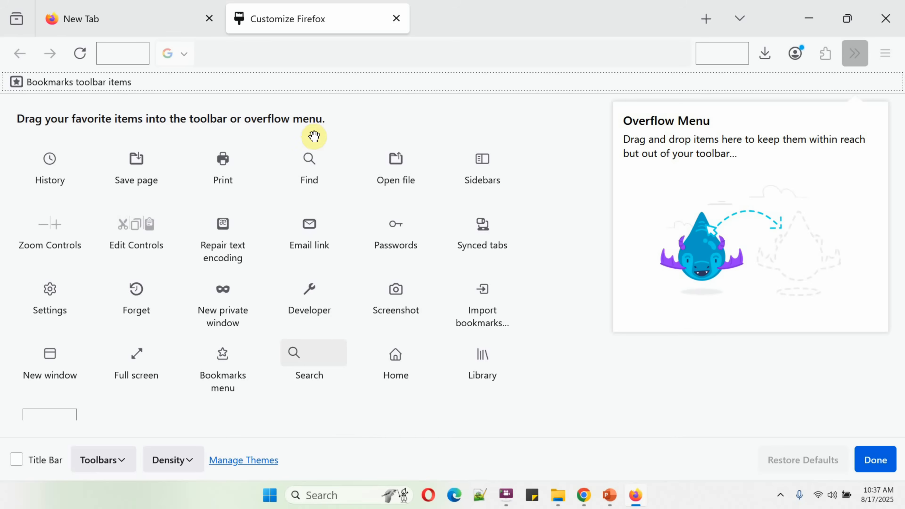
left_click_drag(465, 175, 748, 57)
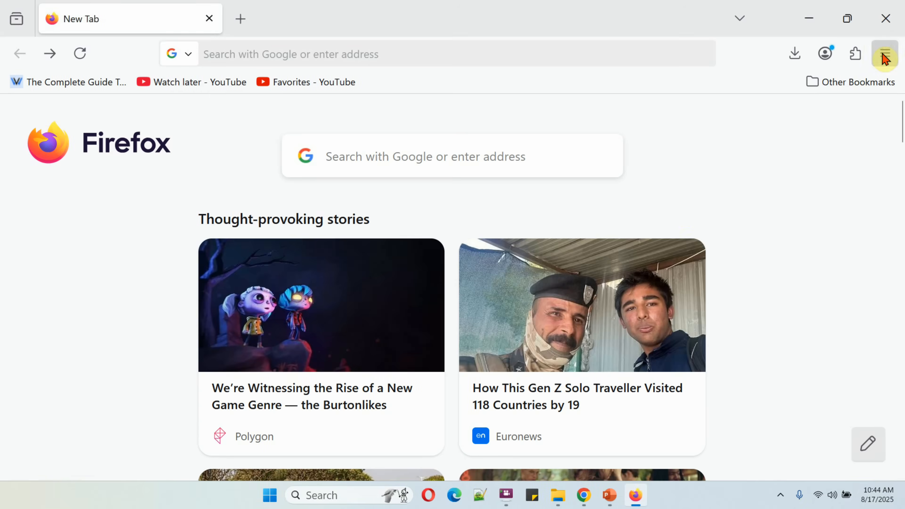
Step: Open the Privacy & Security settings and set Enhanced Tracking Protection to Strict
left_click(885, 53)
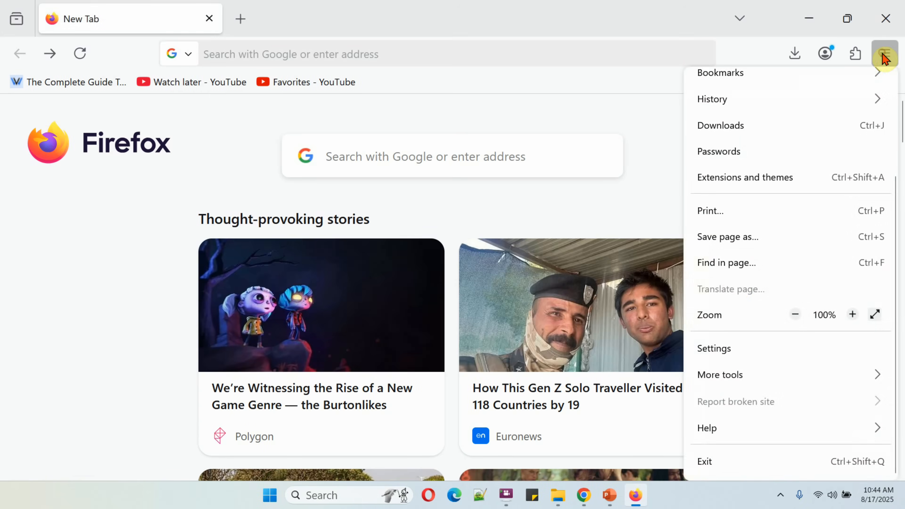
left_click(718, 348)
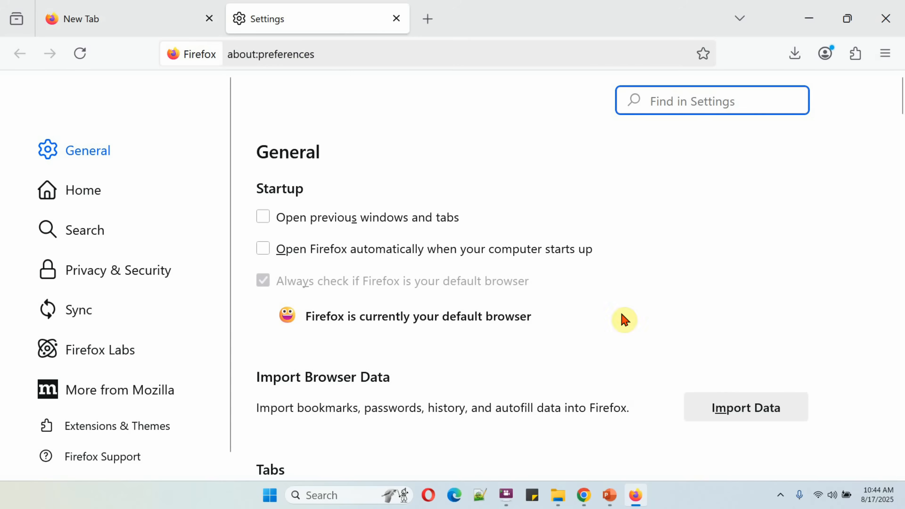
left_click(131, 283)
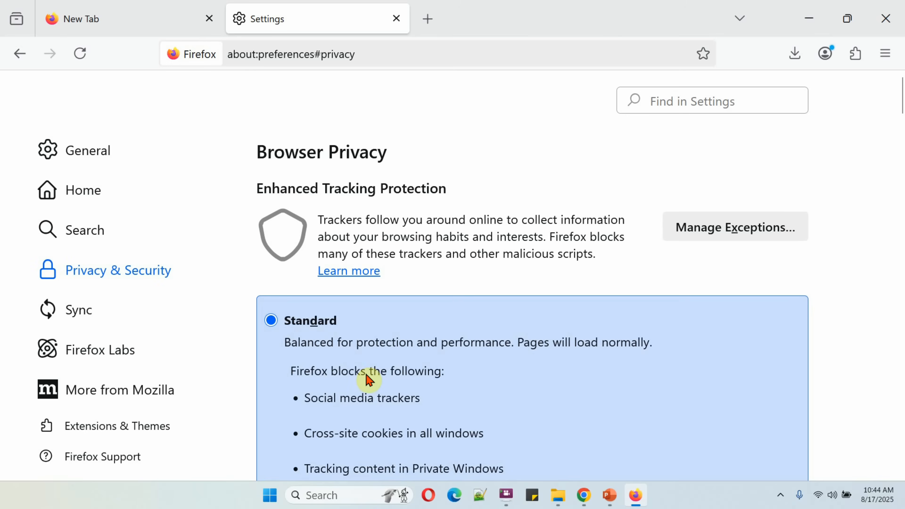
scroll(836, 272, "down", 1)
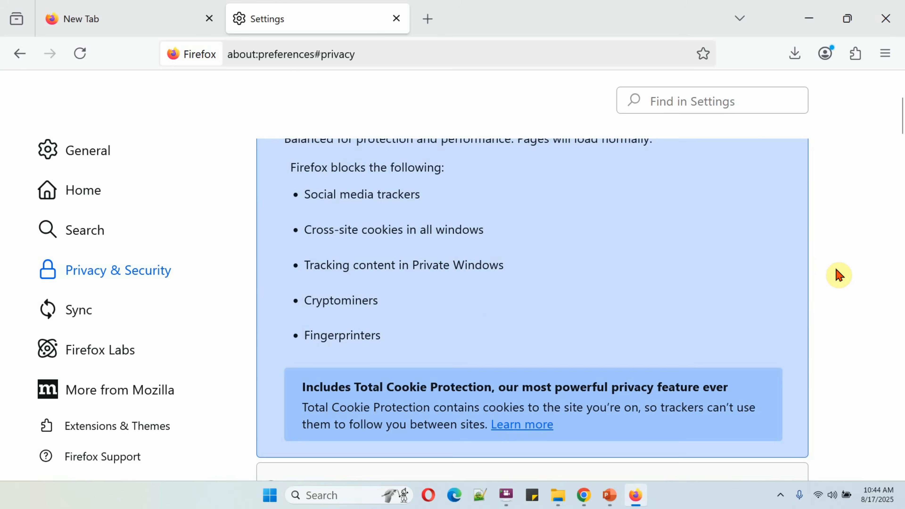
scroll(839, 274, "down", 5)
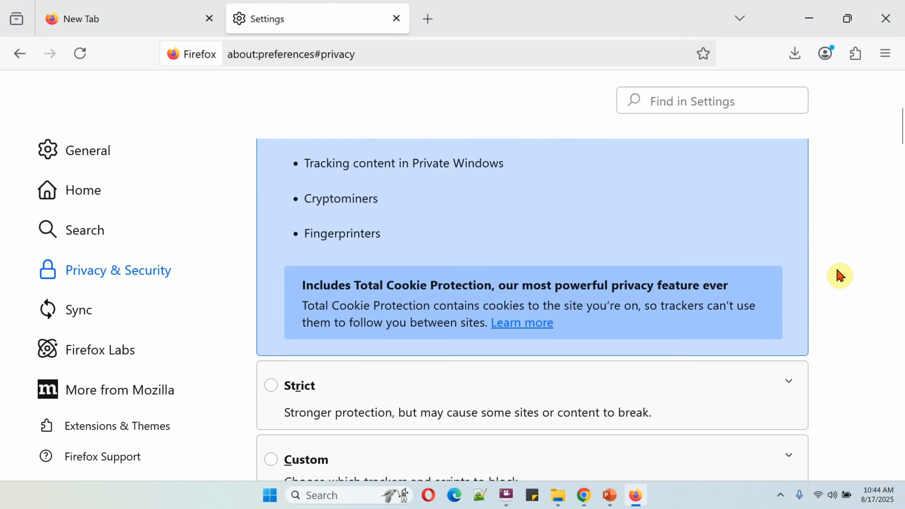
left_click(270, 284)
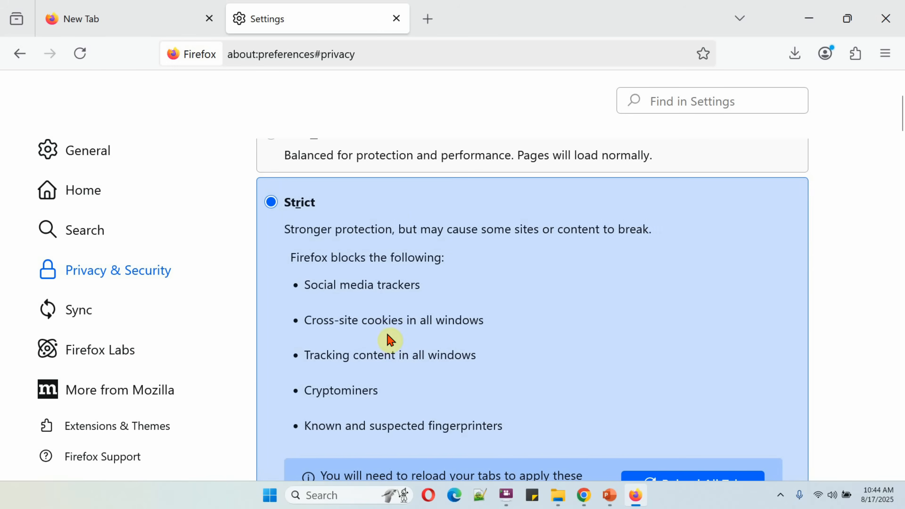
Step: Switch Enhanced Tracking Protection to Custom and review its blocking options and the cookies and site data settings
scroll(602, 336, "down", 3)
scroll(602, 335, "down", 9)
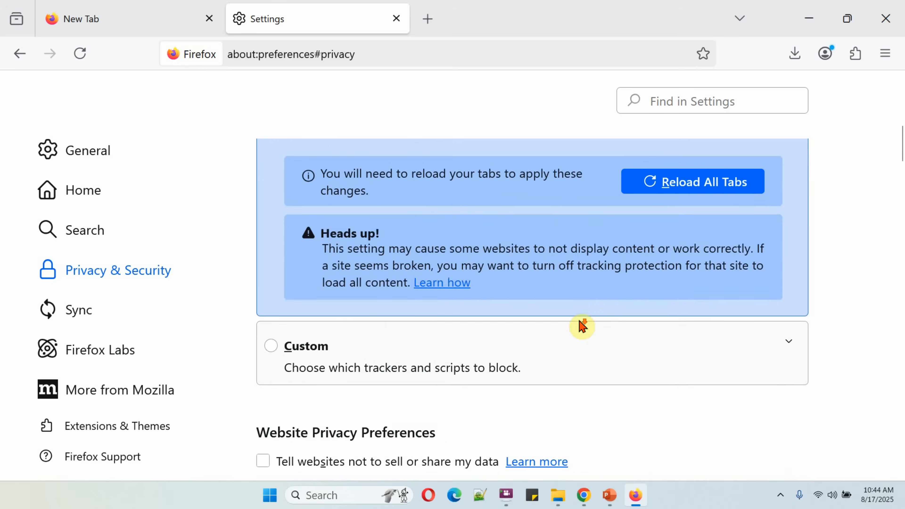
left_click(304, 272)
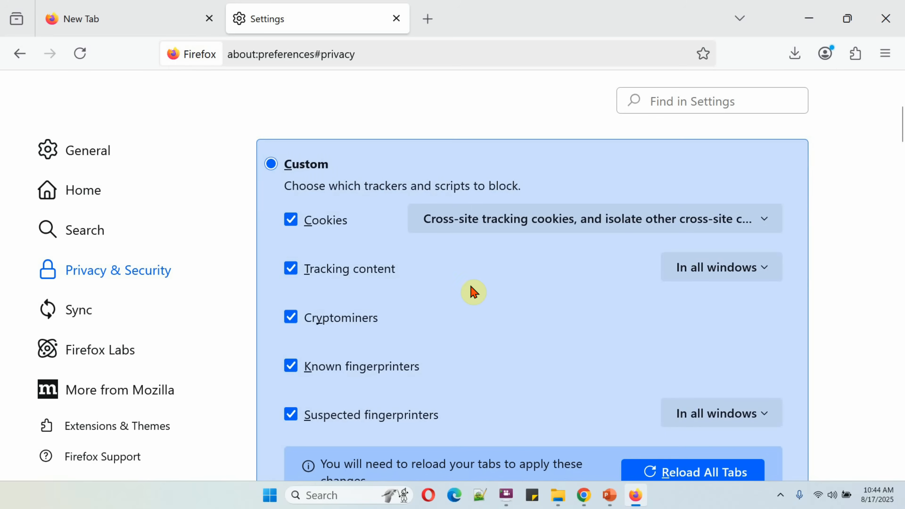
scroll(510, 293, "down", 6)
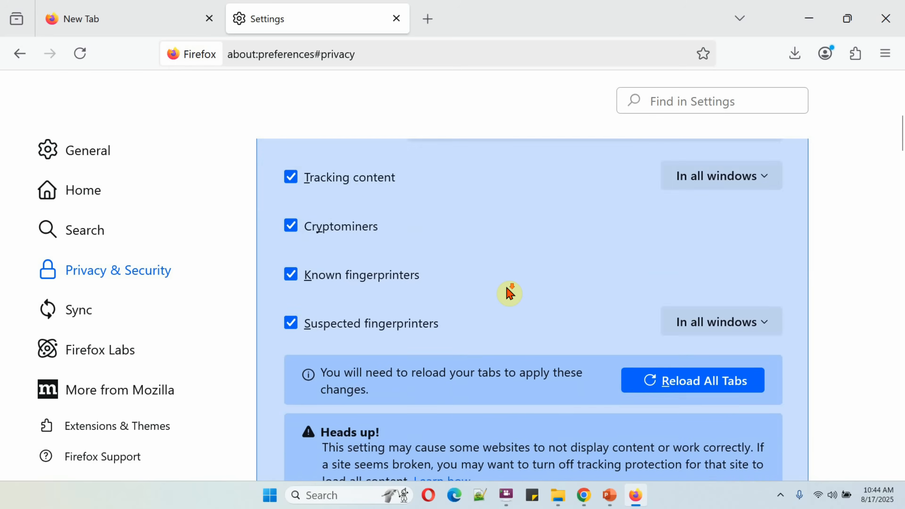
scroll(510, 293, "down", 8)
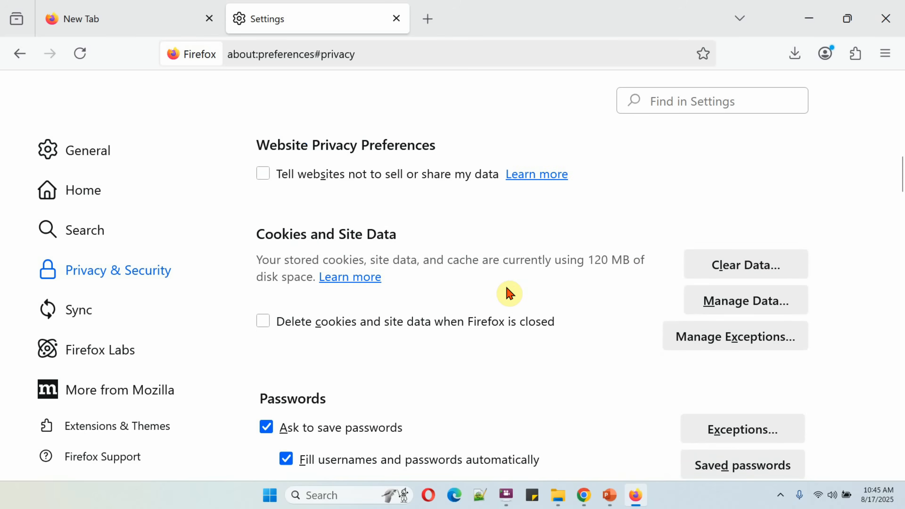
scroll(509, 293, "down", 3)
scroll(509, 293, "up", 3)
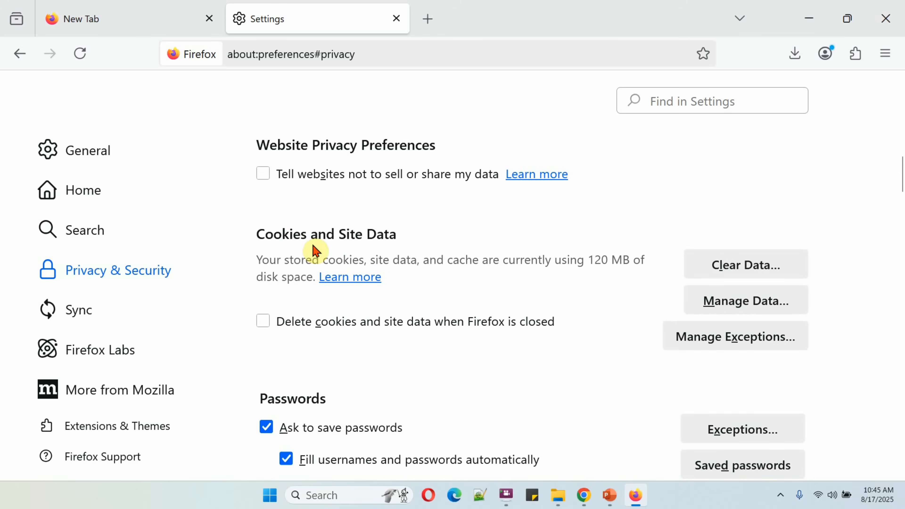
Step: Review the remaining Privacy & Security settings, from cookies, passwords, autofill, history and permissions through data collection, security and DNS over HTTPS
scroll(596, 365, "down", 3)
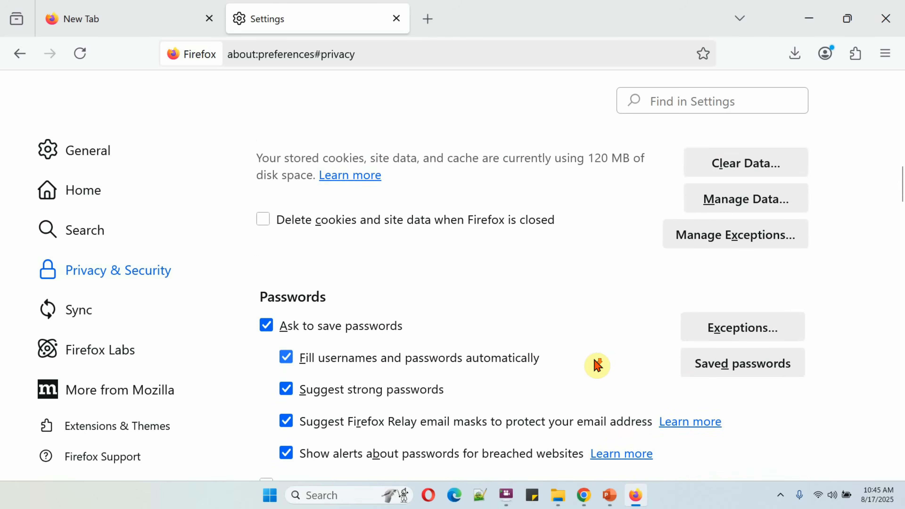
scroll(597, 364, "down", 2)
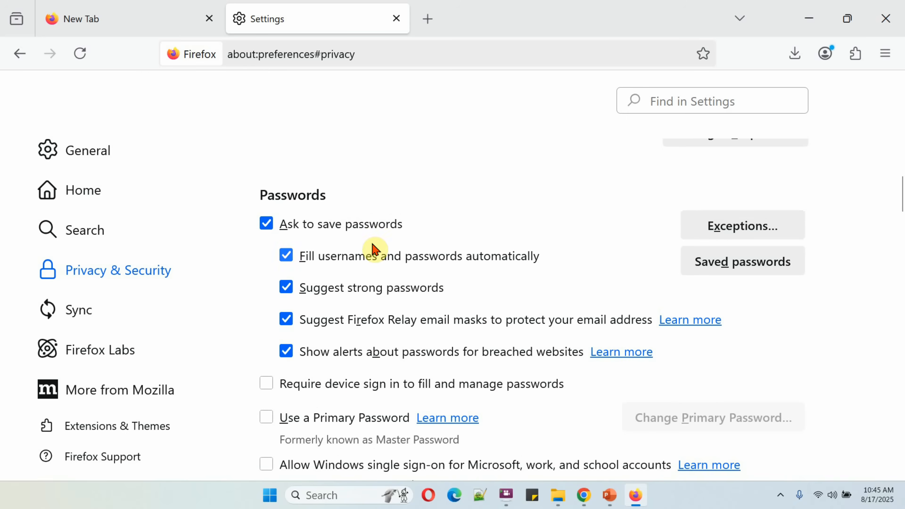
scroll(612, 299, "down", 10)
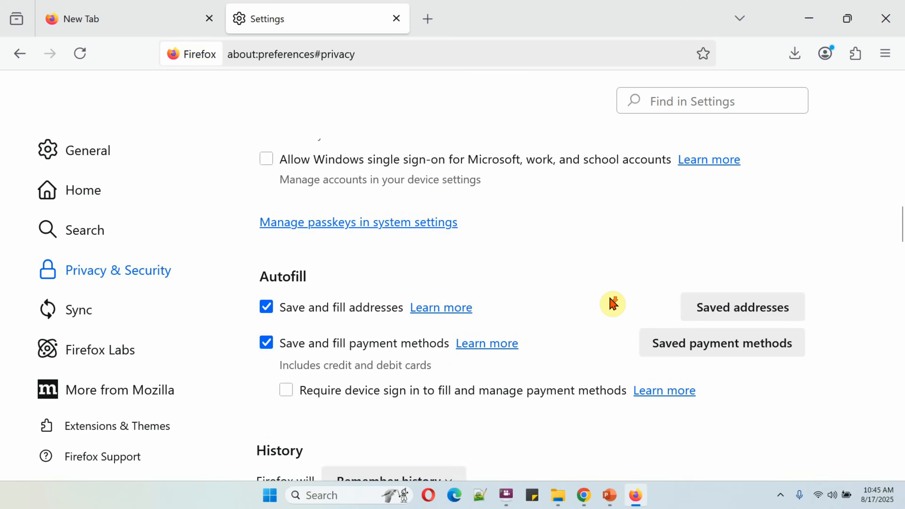
scroll(612, 303, "down", 5)
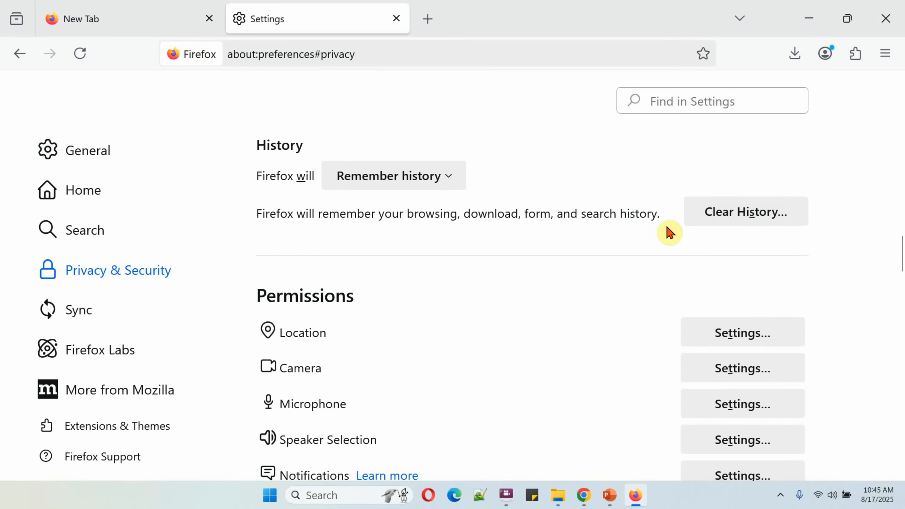
scroll(607, 285, "down", 3)
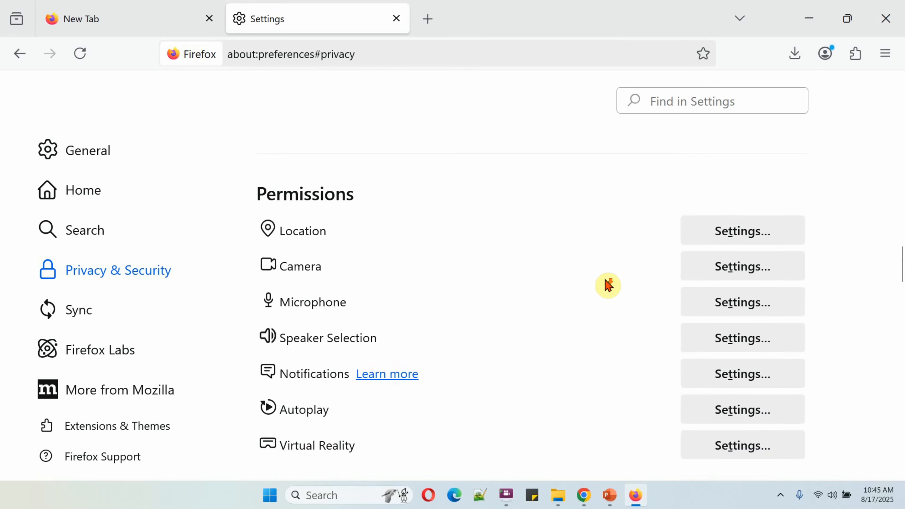
scroll(608, 285, "down", 7)
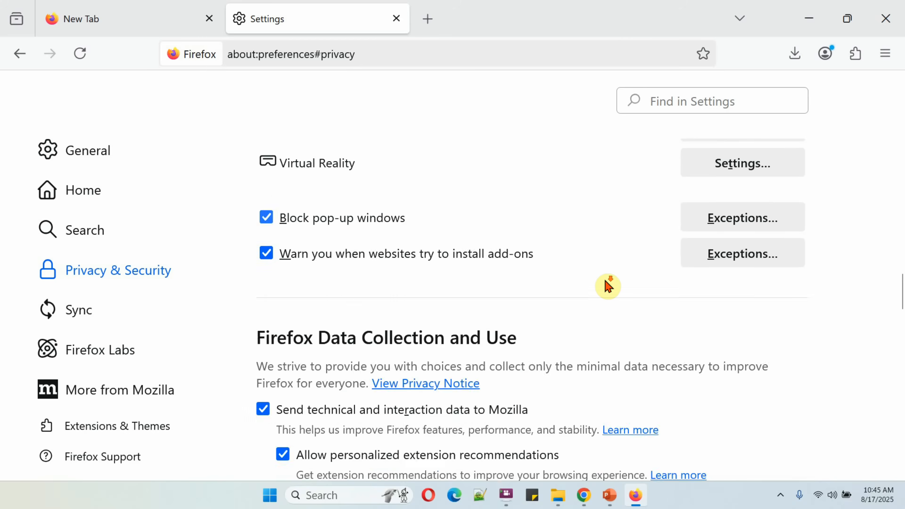
scroll(608, 286, "down", 10)
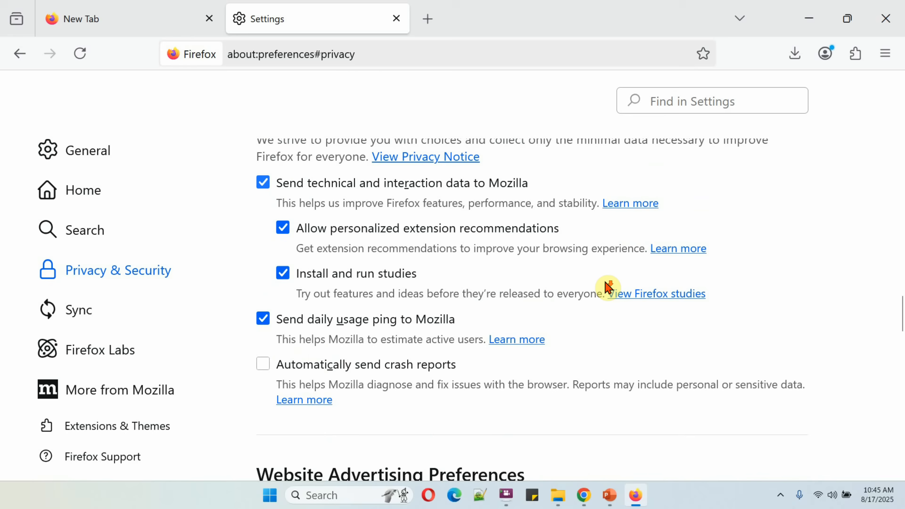
scroll(608, 288, "down", 9)
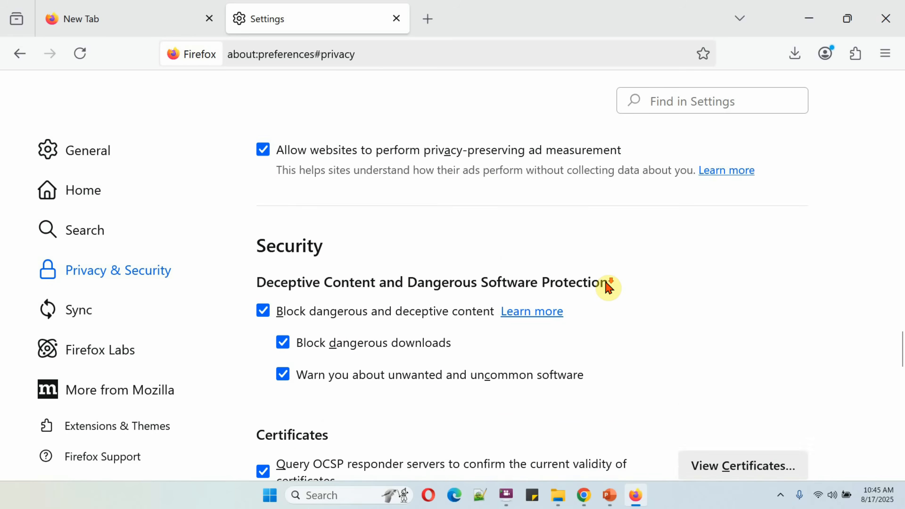
scroll(608, 287, "down", 11)
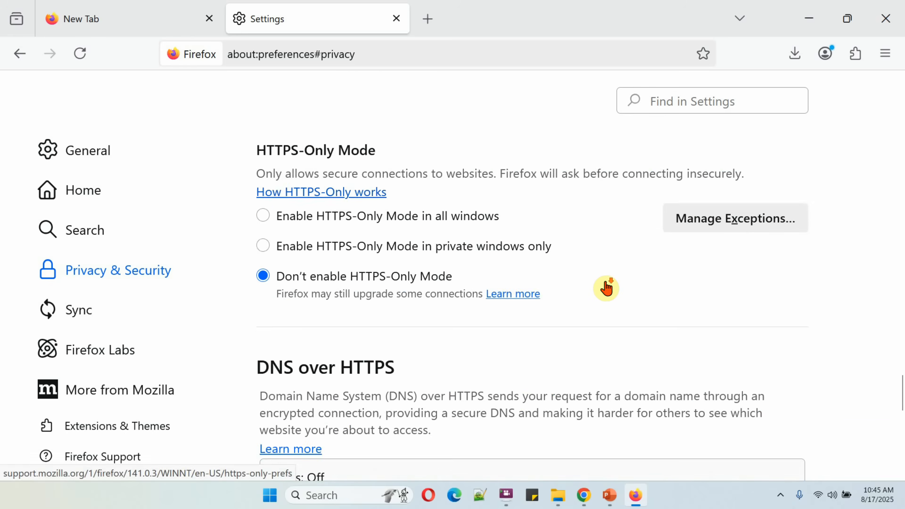
scroll(608, 286, "down", 8)
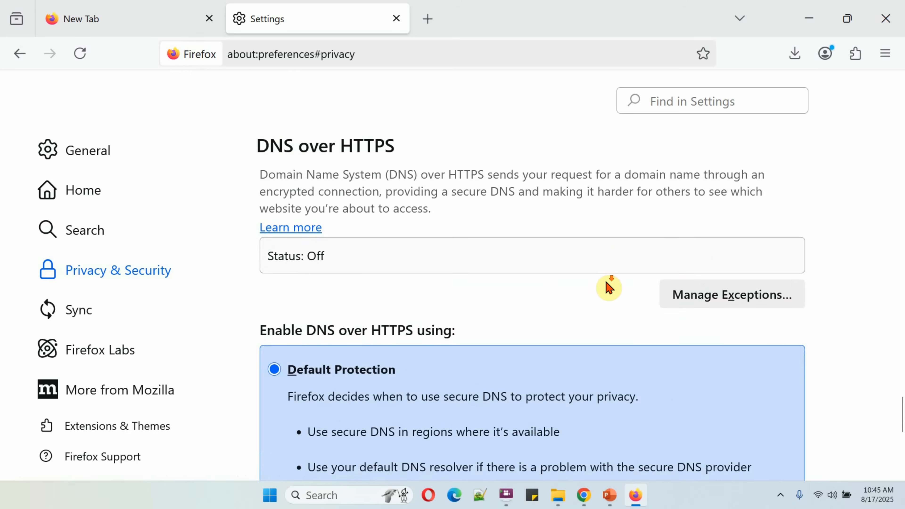
scroll(608, 287, "down", 6)
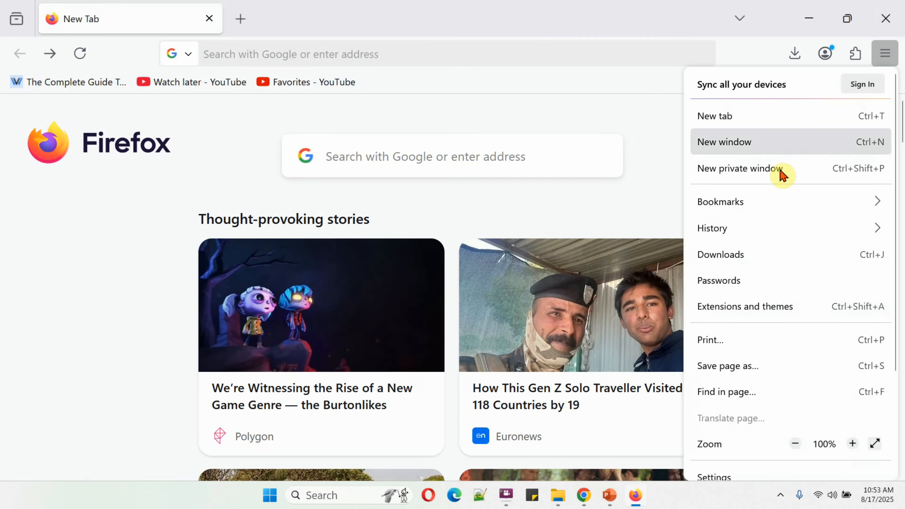
Step: Open the browser settings at the Search section
scroll(748, 392, "down", 3)
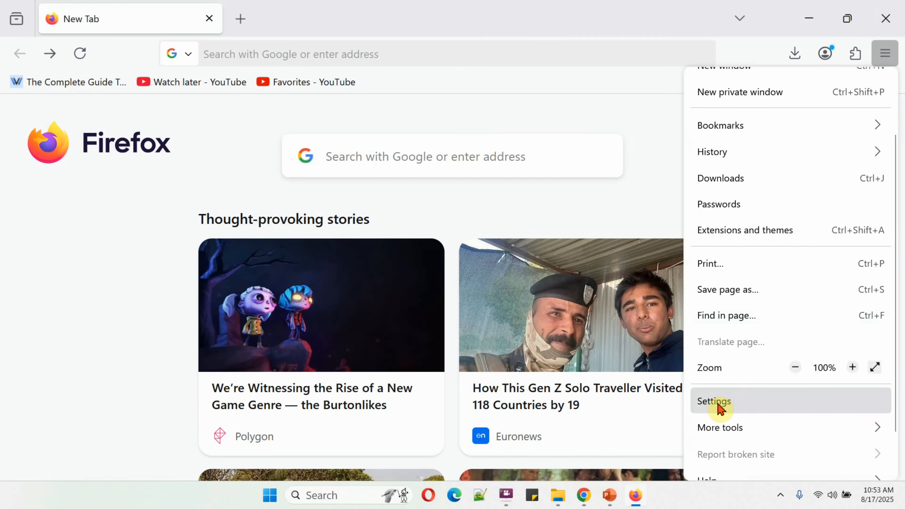
left_click(719, 406)
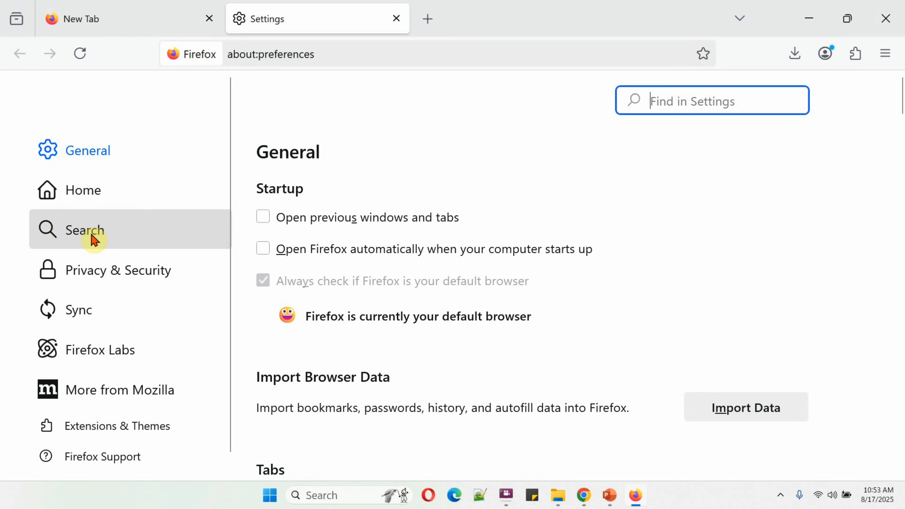
left_click(93, 237)
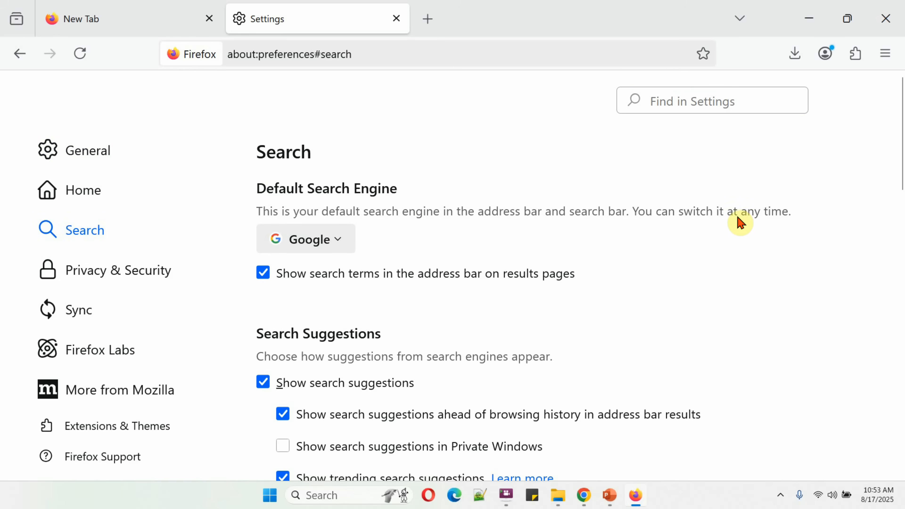
Step: Try Bing and DuckDuckGo as the default search engine and set it back to Google
left_click(305, 246)
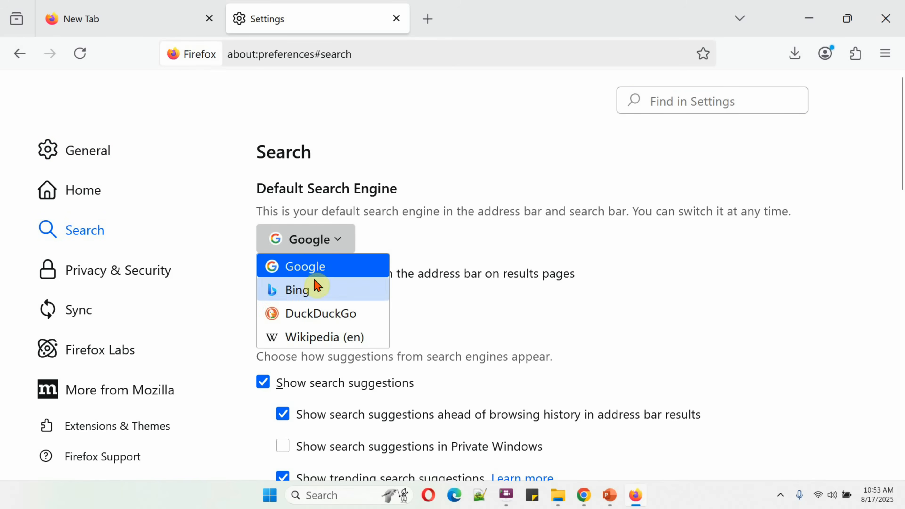
left_click(306, 296)
left_click(314, 241)
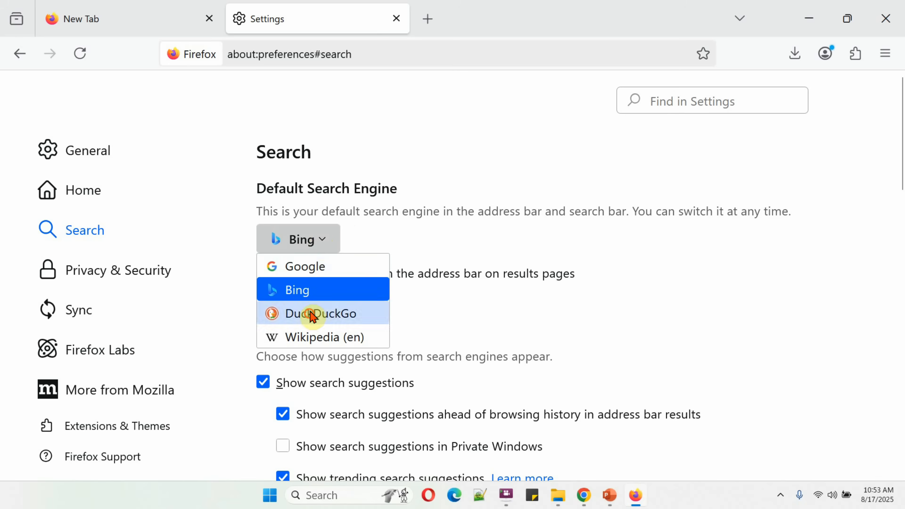
left_click(313, 308)
left_click(321, 245)
left_click(317, 266)
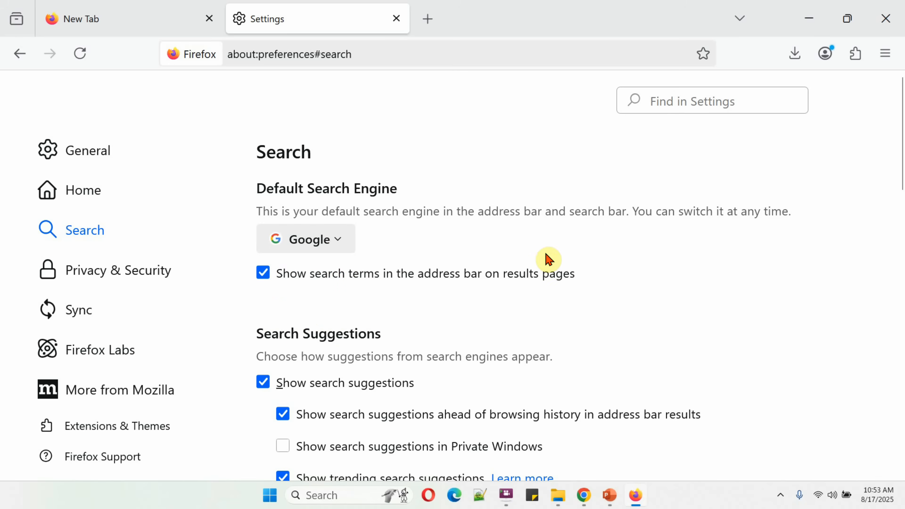
Step: Examine the search suggestion, address bar and search shortcut options in the Search settings
scroll(548, 259, "down", 5)
scroll(551, 259, "down", 3)
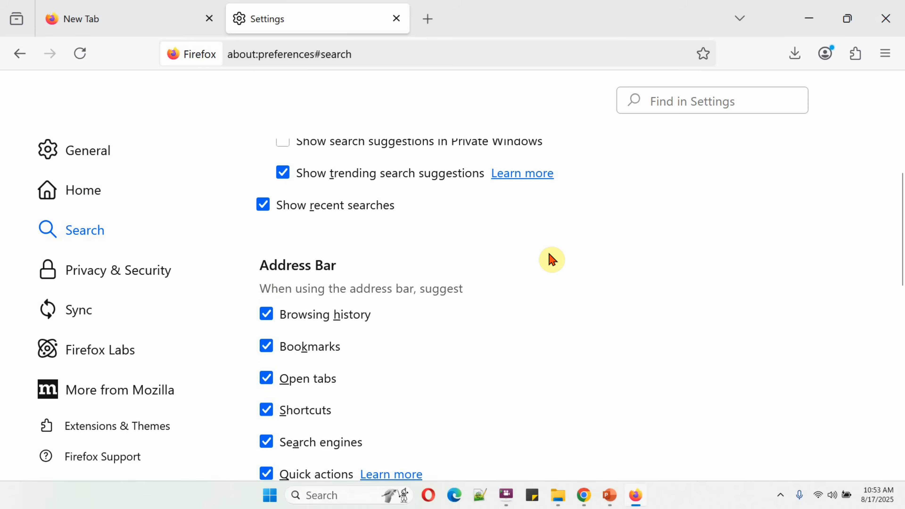
scroll(552, 259, "down", 3)
scroll(551, 259, "down", 3)
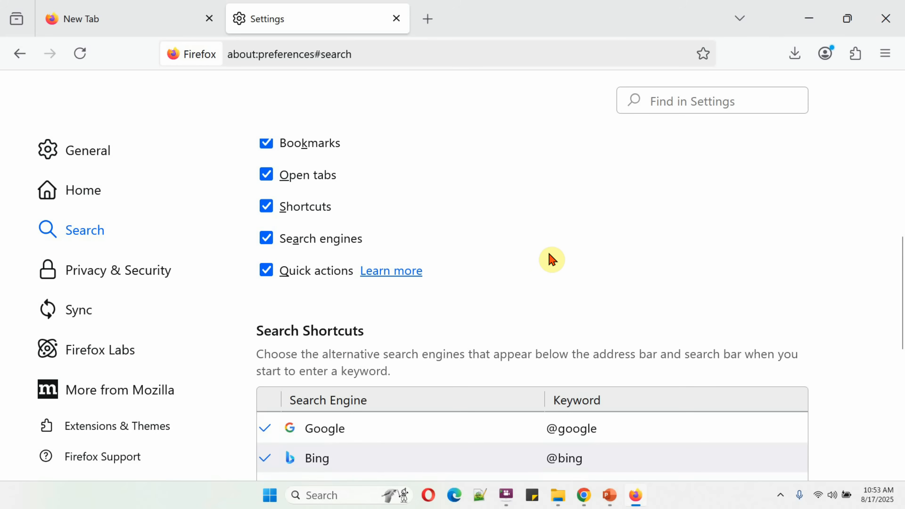
scroll(551, 255, "down", 5)
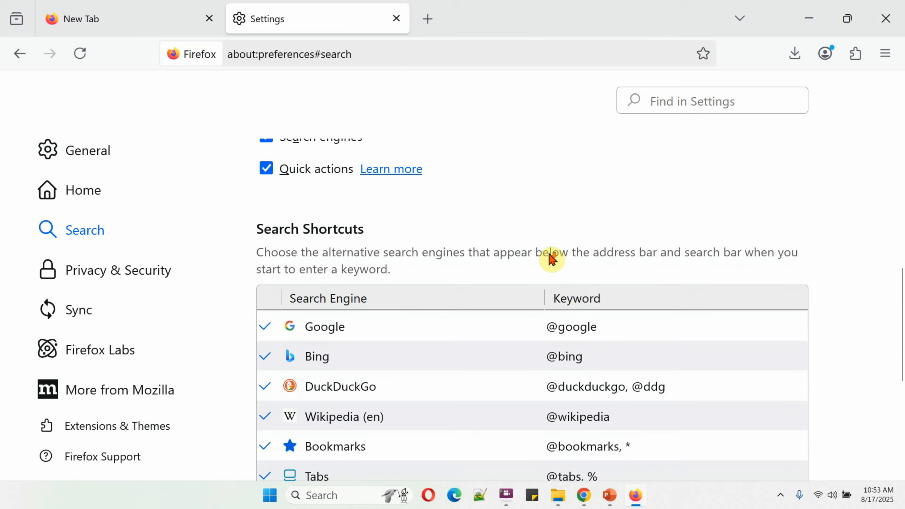
left_click(550, 256)
scroll(551, 255, "down", 2)
scroll(551, 259, "down", 2)
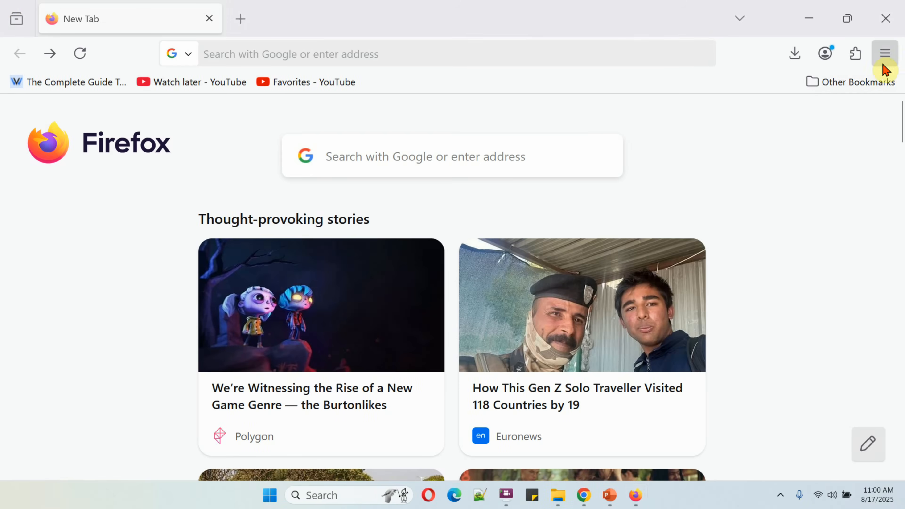
Step: Check the Firefox version and update status in the About Firefox window and close it
left_click(883, 59)
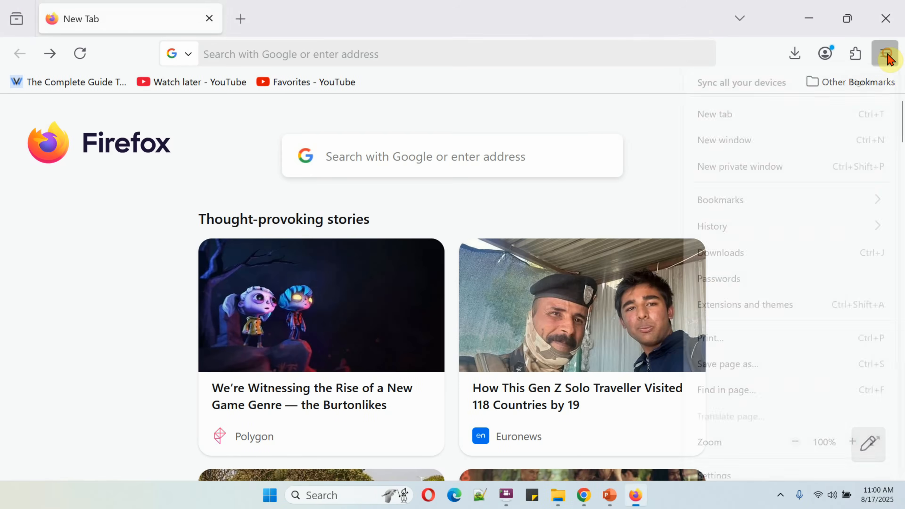
scroll(748, 357, "down", 3)
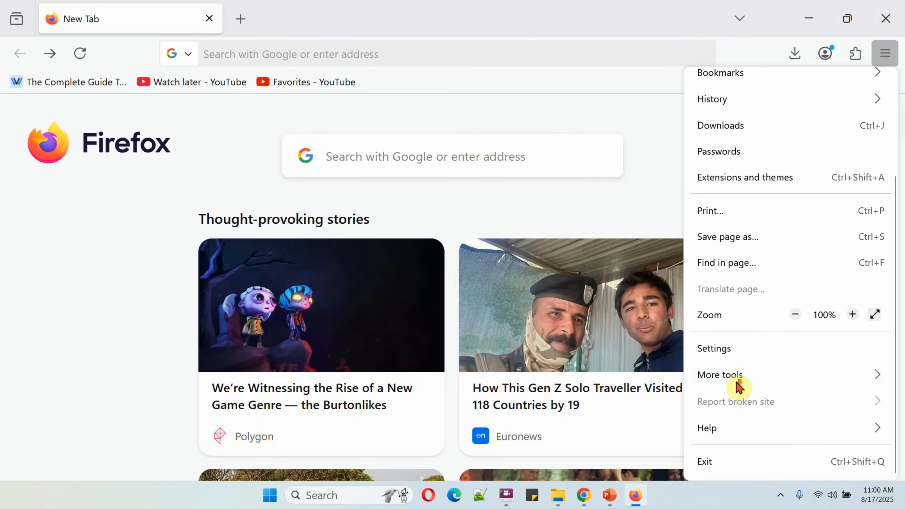
left_click(713, 432)
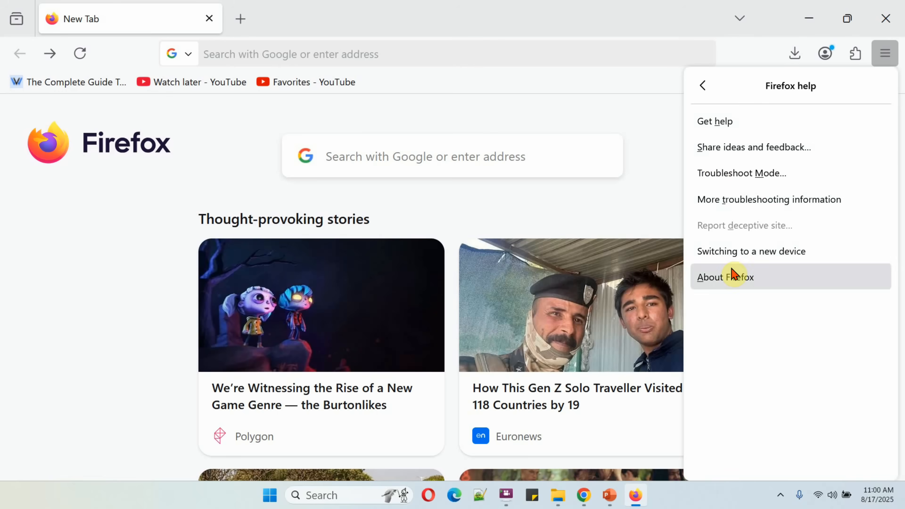
left_click(728, 282)
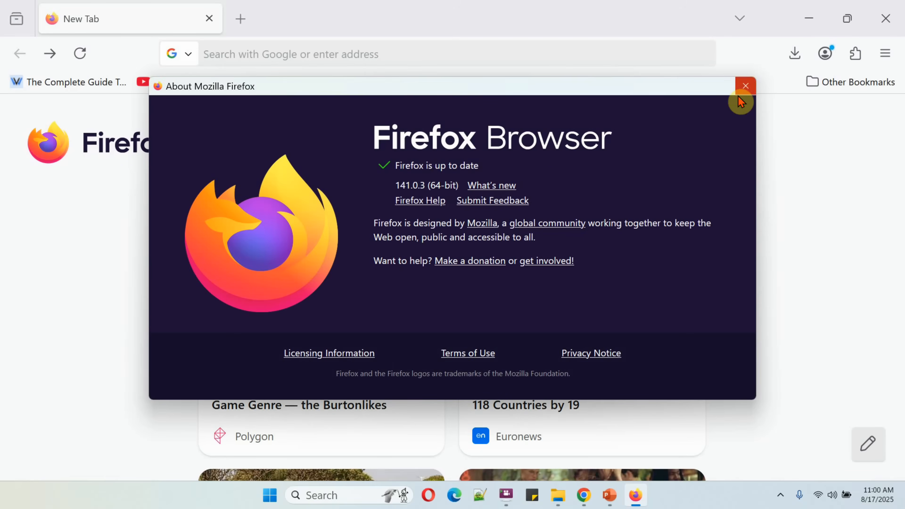
left_click(745, 87)
Step: Open the Privacy & Security settings and go to the Cookies and Site Data section
left_click(887, 59)
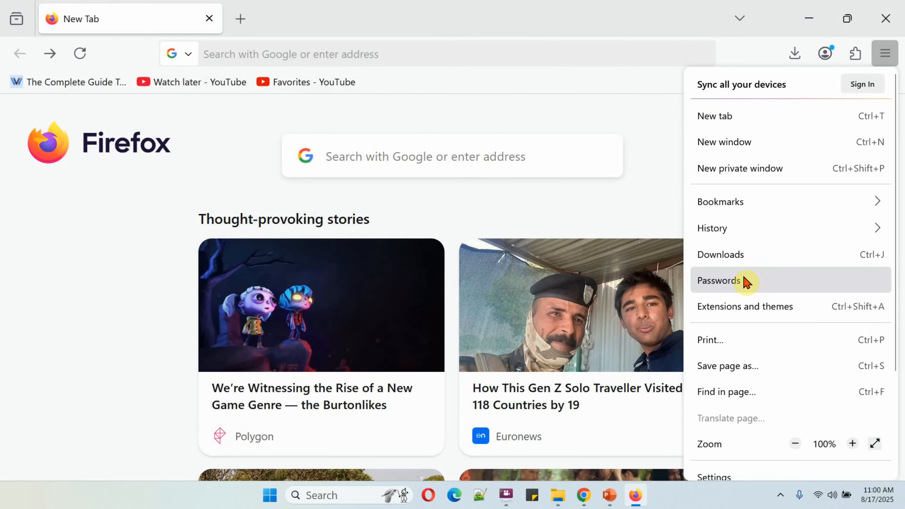
scroll(734, 300, "down", 3)
left_click(729, 342)
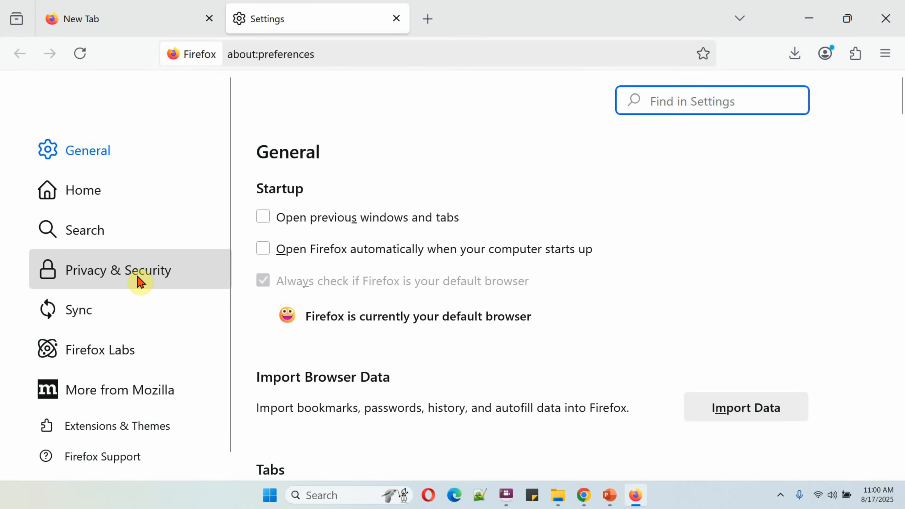
left_click(136, 280)
scroll(850, 228, "down", 4)
scroll(851, 232, "down", 10)
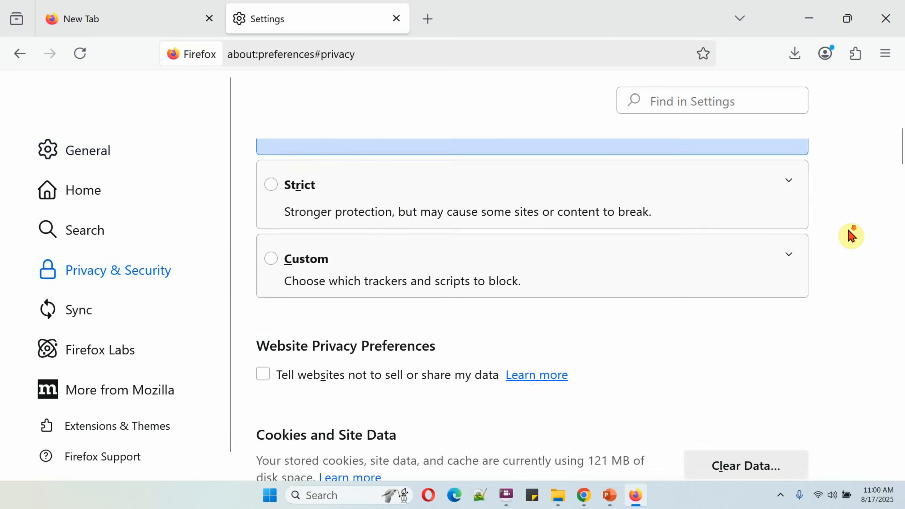
scroll(851, 235, "up", 4)
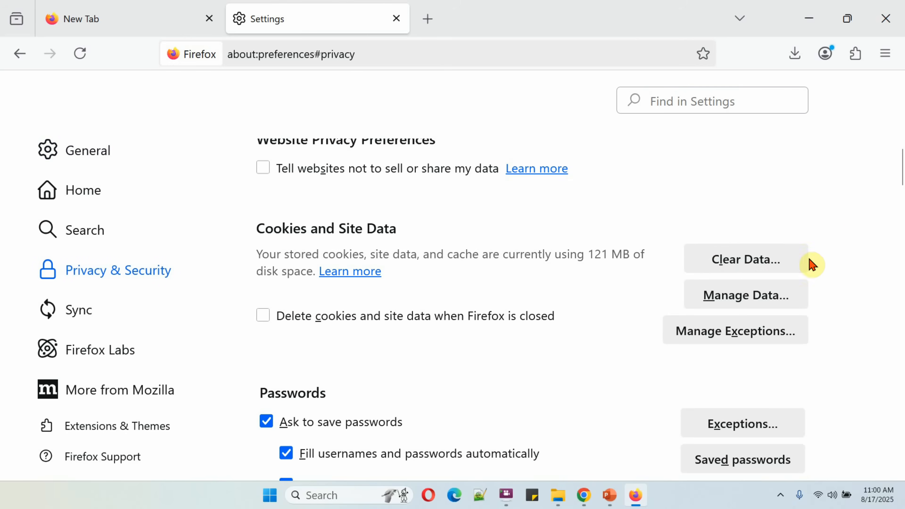
Step: Clear the site data with the time range Everything, including browsing and download history, cookies and site data, and temporary cached files
left_click(727, 266)
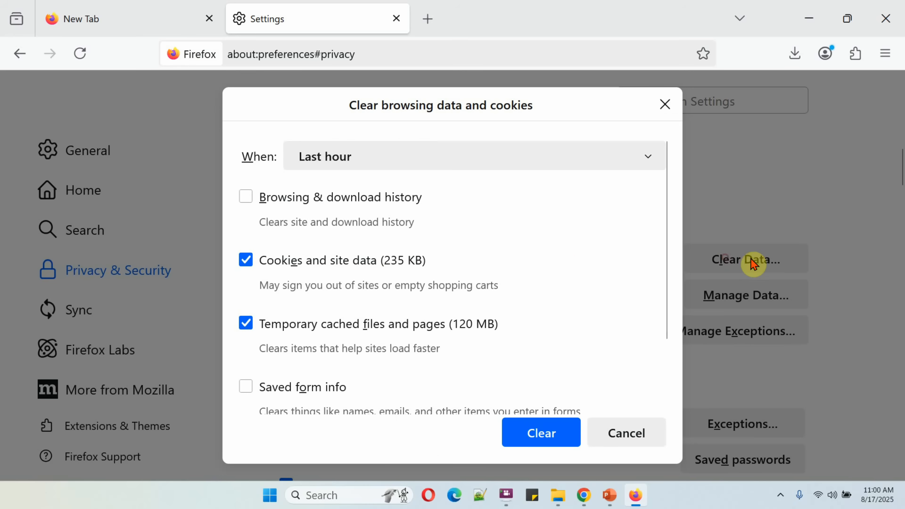
left_click(362, 166)
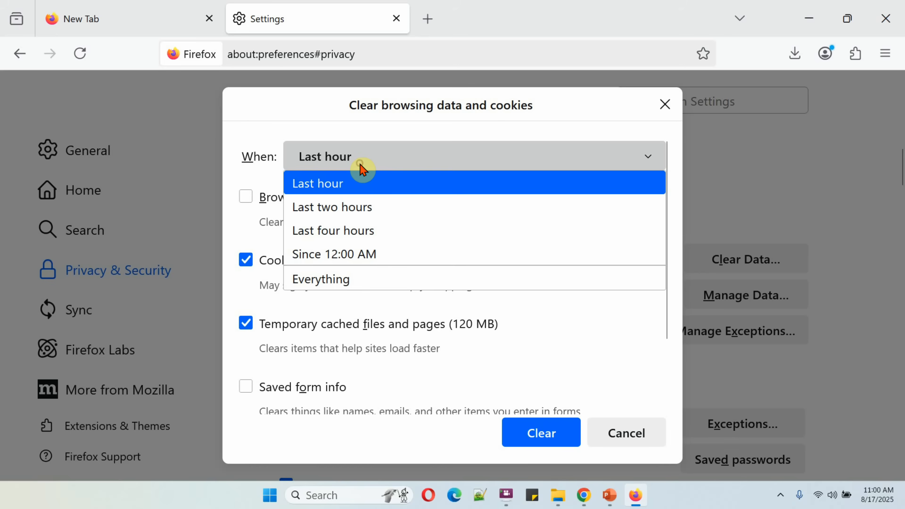
left_click(351, 282)
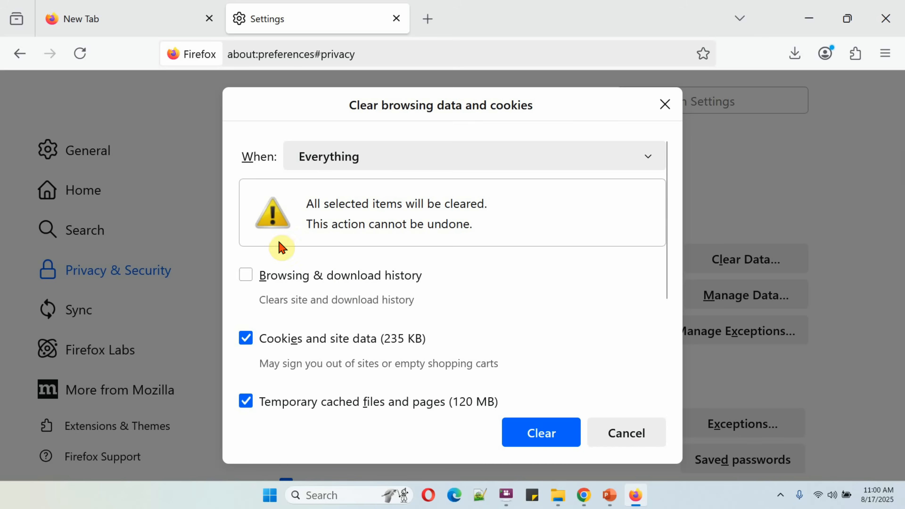
left_click(246, 276)
left_click(522, 437)
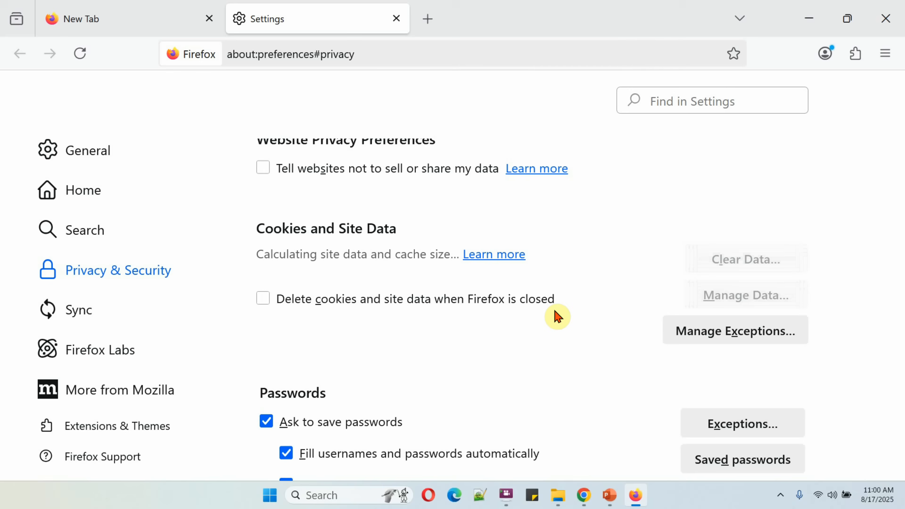
Step: Clear the history from the History section with the time range Everything, keeping history, cookies and cached files selected
scroll(833, 288, "down", 10)
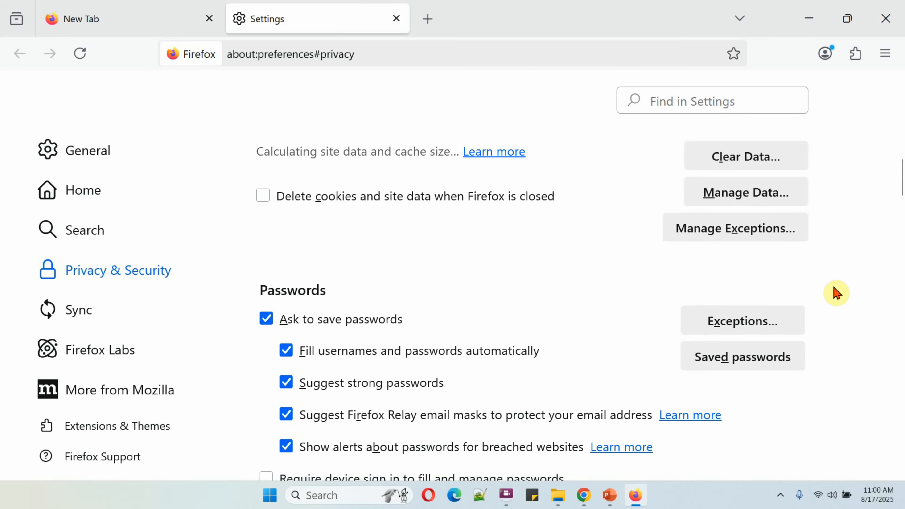
scroll(833, 291, "down", 6)
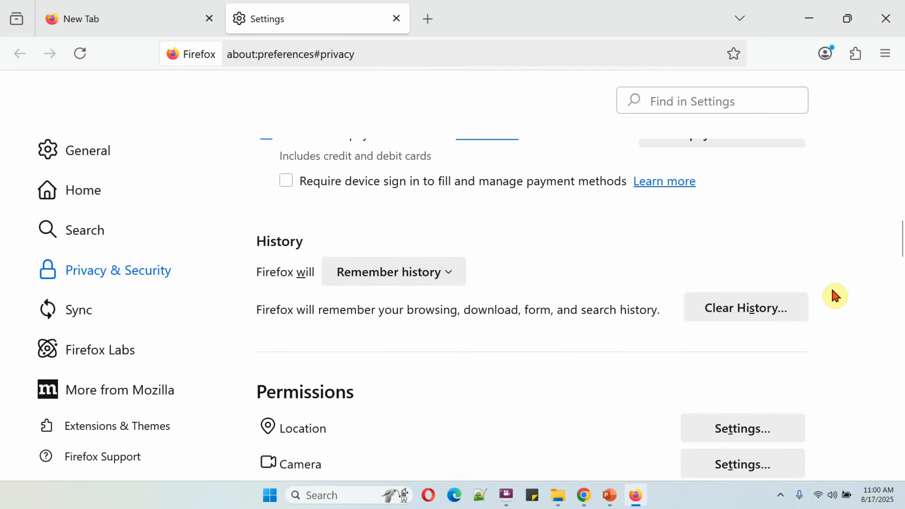
left_click(770, 310)
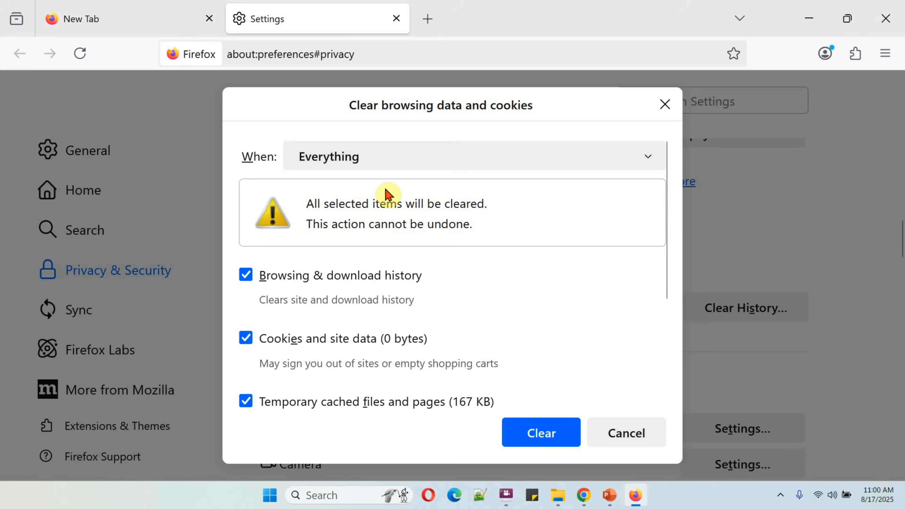
left_click(387, 163)
left_click(387, 163)
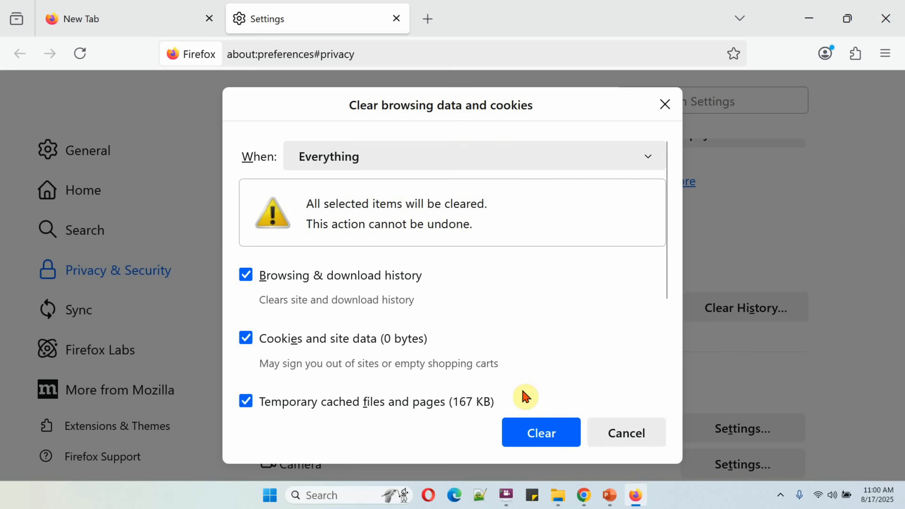
left_click(528, 431)
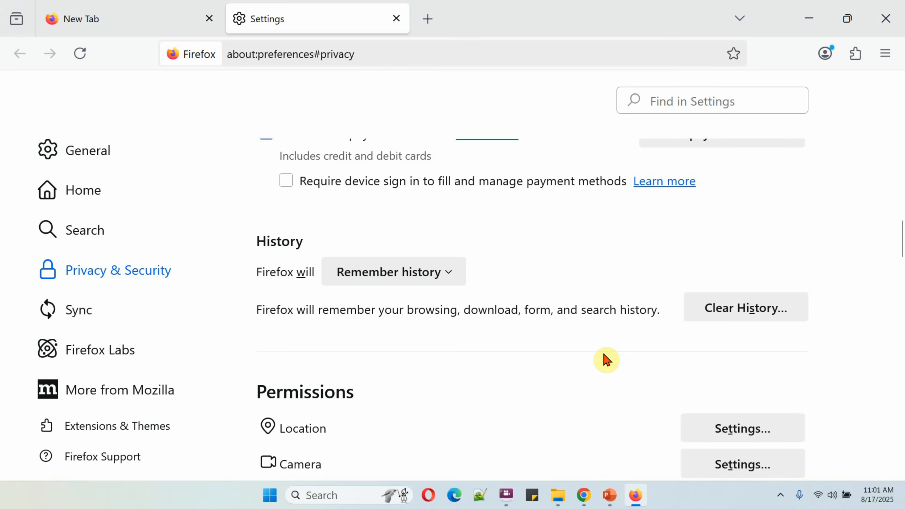